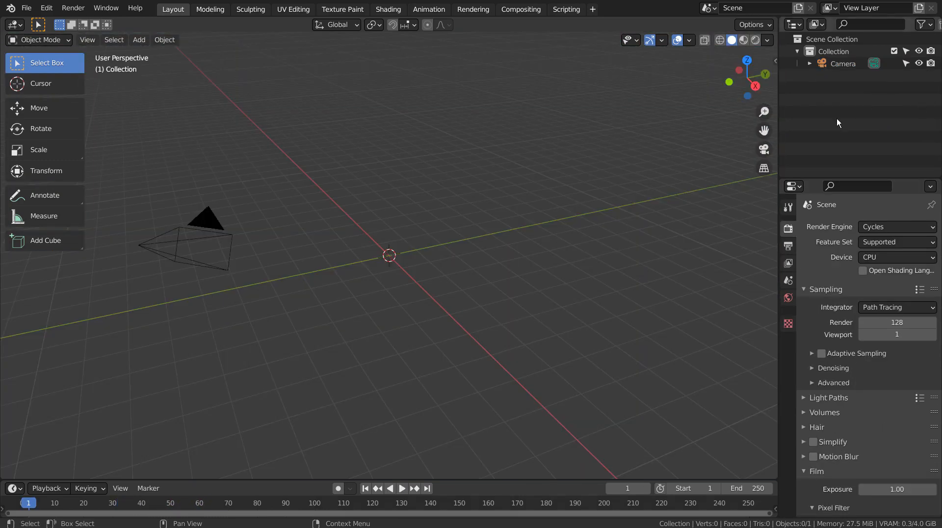
# Add a mesh circle at the world origin.
pyautogui.click(487, 185)
pyautogui.hotkey('shift', 'a')
pyautogui.moveTo(487, 184)
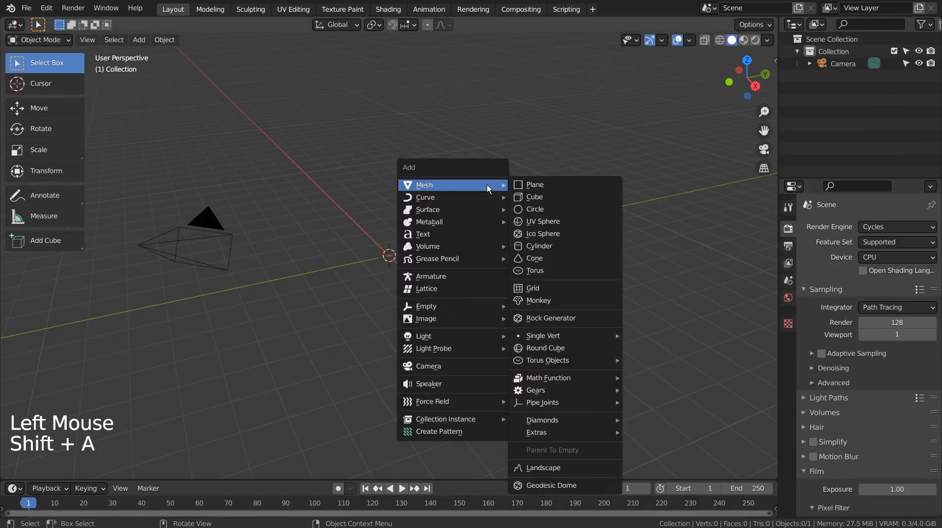
pyautogui.click(565, 208)
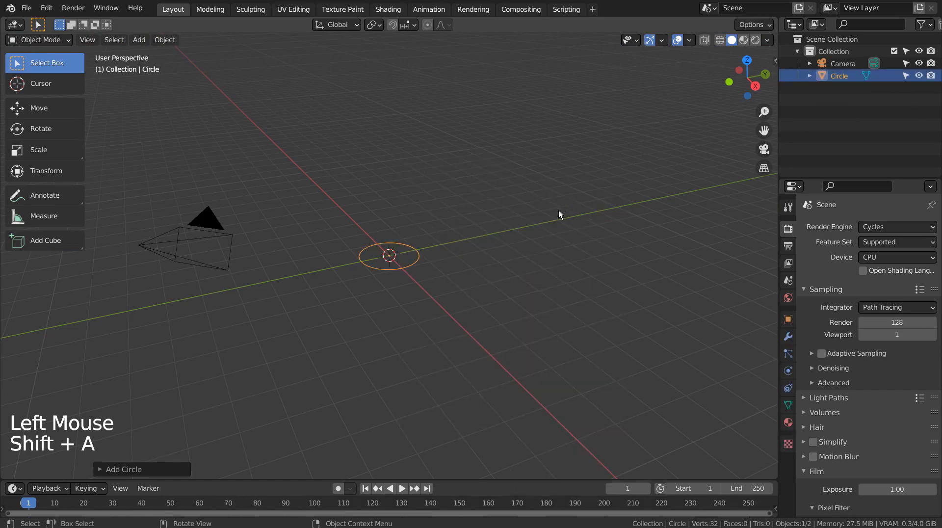
pyautogui.scroll(7, 478, 240)
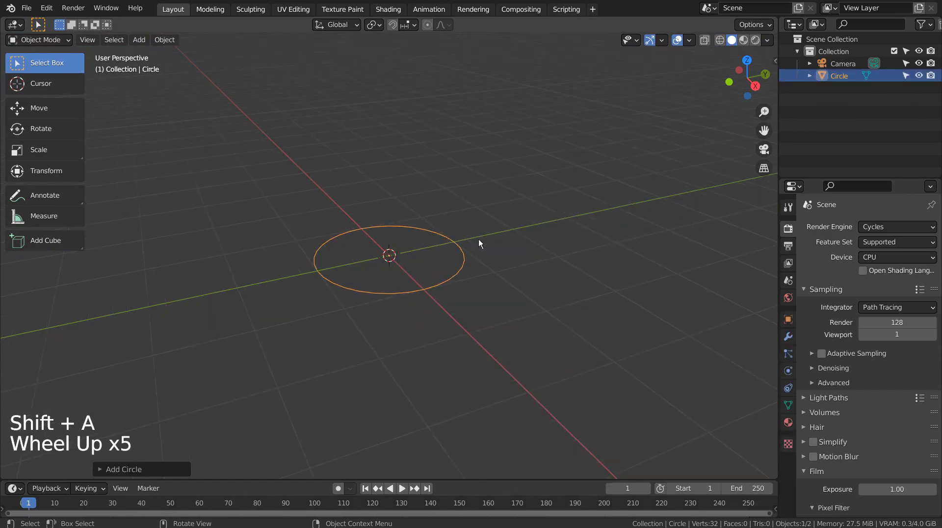
# Give the circle a Simple Deform modifier that twists it 120° around the X axis, and apply the modifier.
pyautogui.click(788, 336)
pyautogui.click(861, 228)
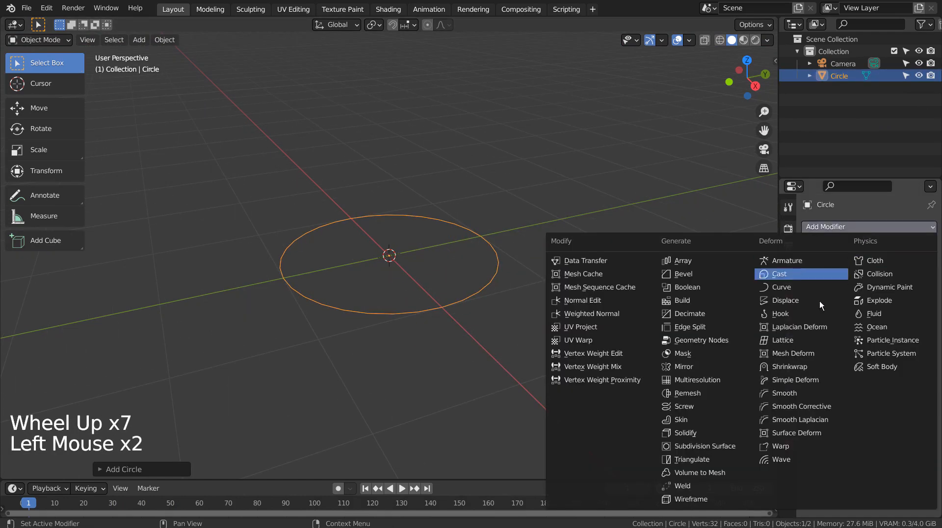
pyautogui.click(799, 380)
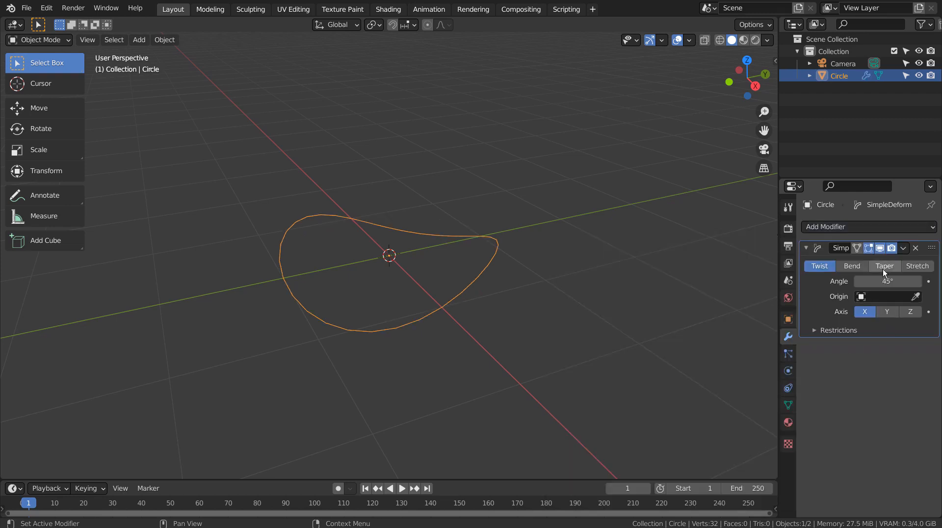
pyautogui.moveTo(886, 281)
pyautogui.mouseDown()
pyautogui.moveTo(922, 281)
pyautogui.moveTo(895, 281)
pyautogui.mouseUp()
pyautogui.moveTo(668, 260); pyautogui.dragTo(719, 281, button='middle')
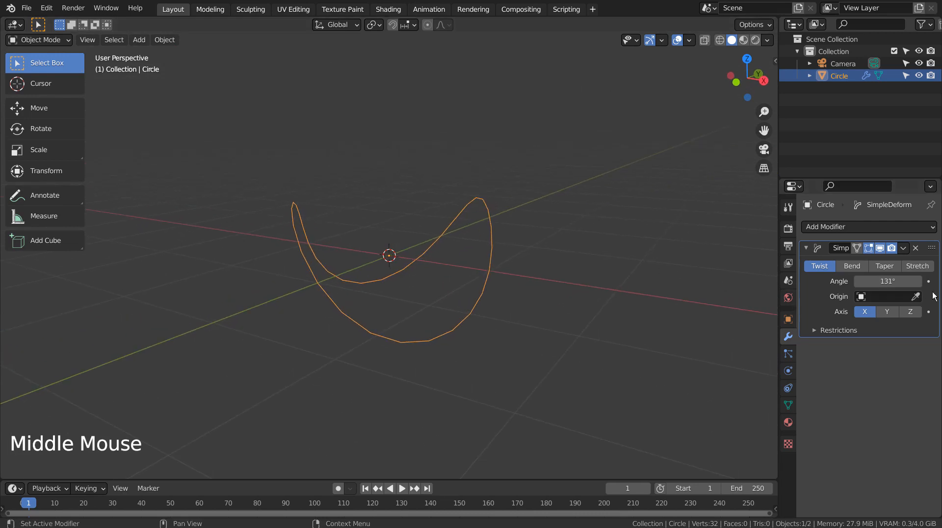
pyautogui.click(822, 301)
pyautogui.click(886, 281)
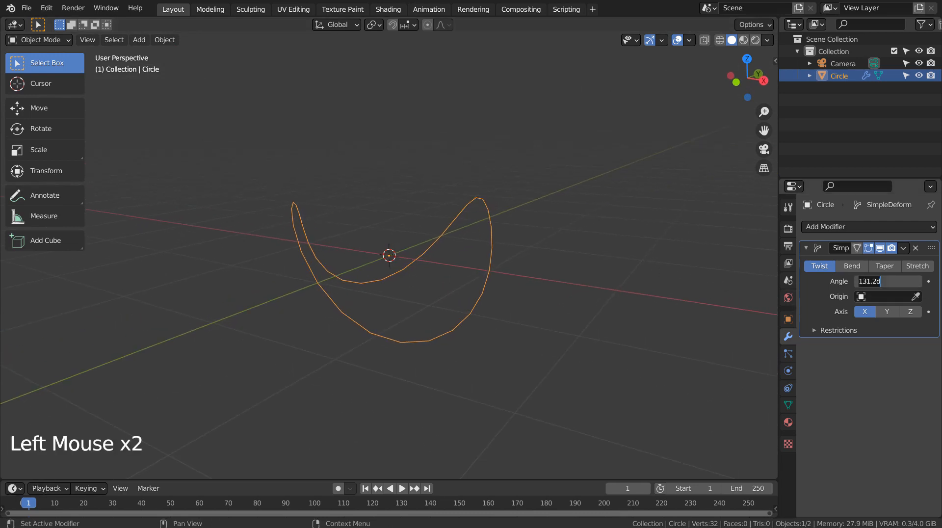
pyautogui.press('Return')
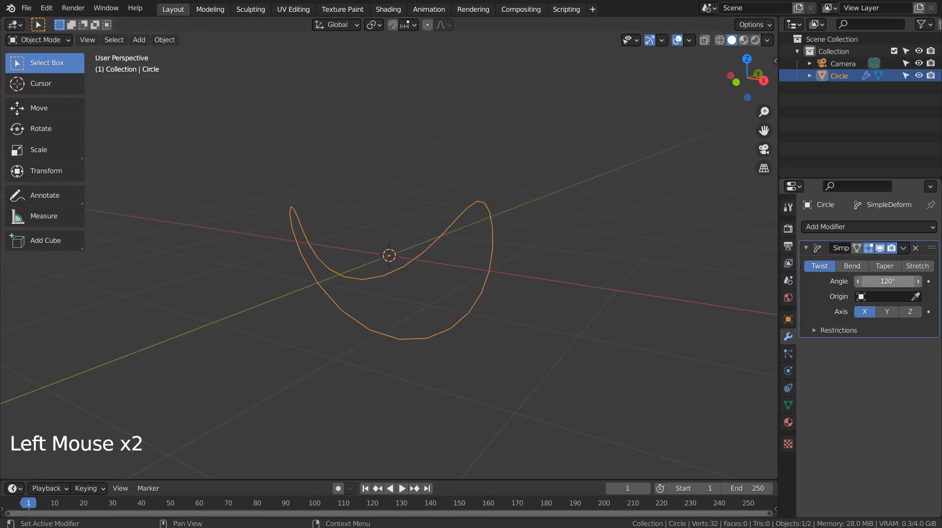
pyautogui.click(814, 305)
pyautogui.hotkey('ctrl', 'a')
# In Edit Mode, enable proportional editing and move one vertex of the loop about 2 m across to its opposite side.
pyautogui.press('Tab')
pyautogui.moveTo(641, 274); pyautogui.dragTo(490, 234, button='middle')
pyautogui.click(489, 234)
pyautogui.middleClick(542, 254)
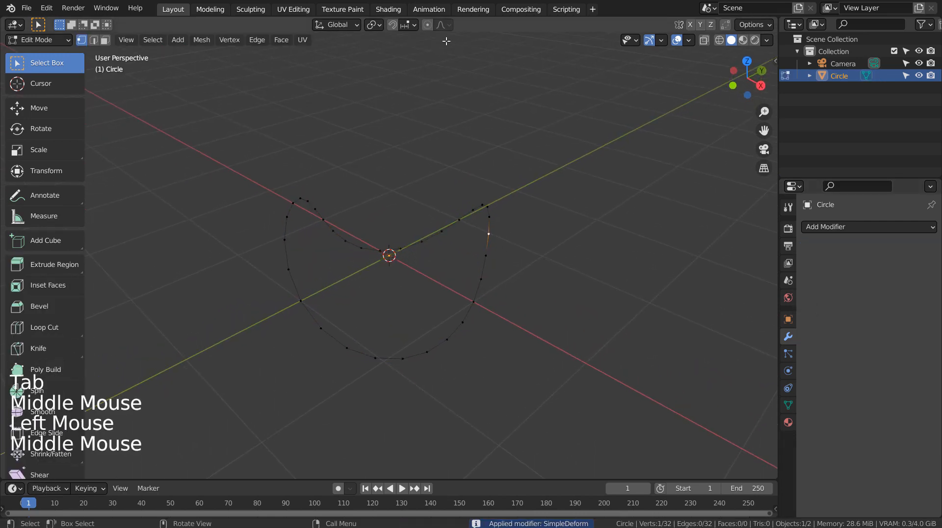
pyautogui.click(427, 25)
pyautogui.moveTo(554, 161); pyautogui.dragTo(604, 212, button='middle')
pyautogui.press('g')
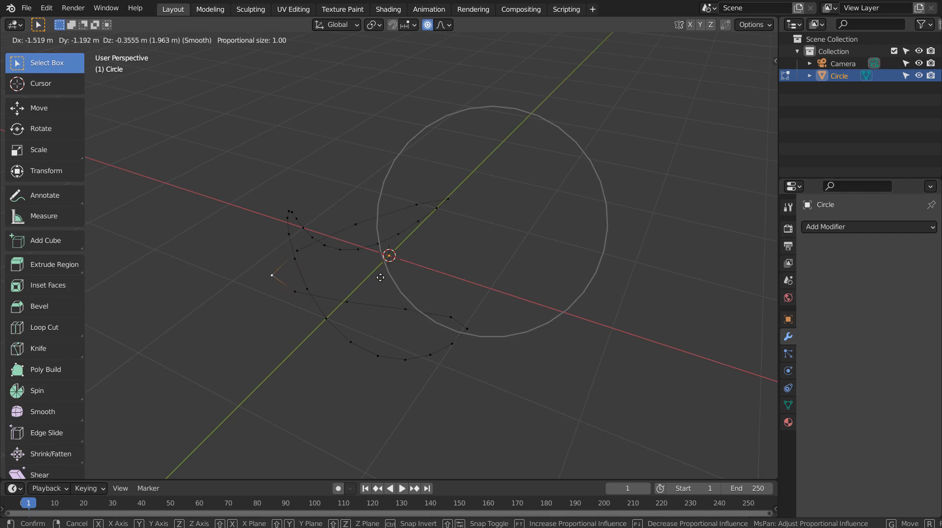
pyautogui.click(365, 290)
# Pull the selected vertex a little farther out from the loop with a proportional size of 1.00.
pyautogui.moveTo(361, 288); pyautogui.dragTo(492, 263, button='middle')
pyautogui.press('Tab')
pyautogui.press('Tab')
pyautogui.press('g')
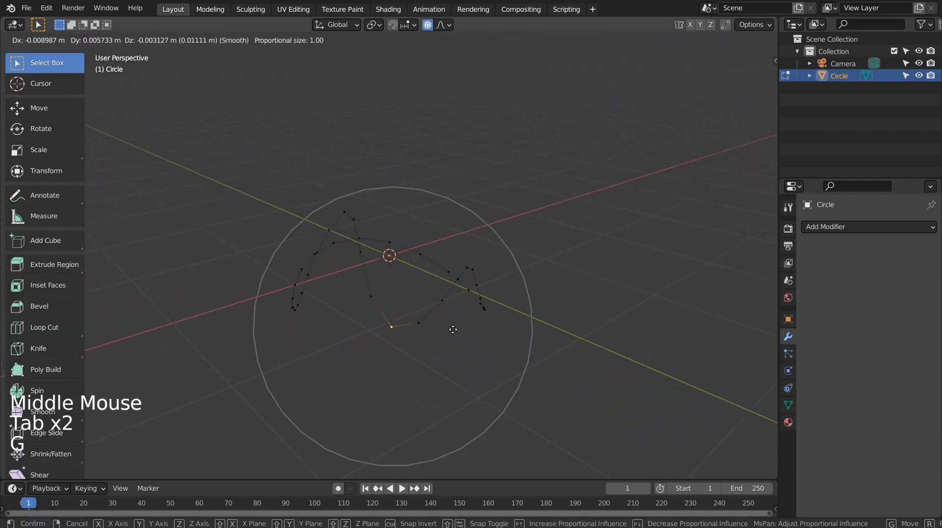
pyautogui.click(534, 330)
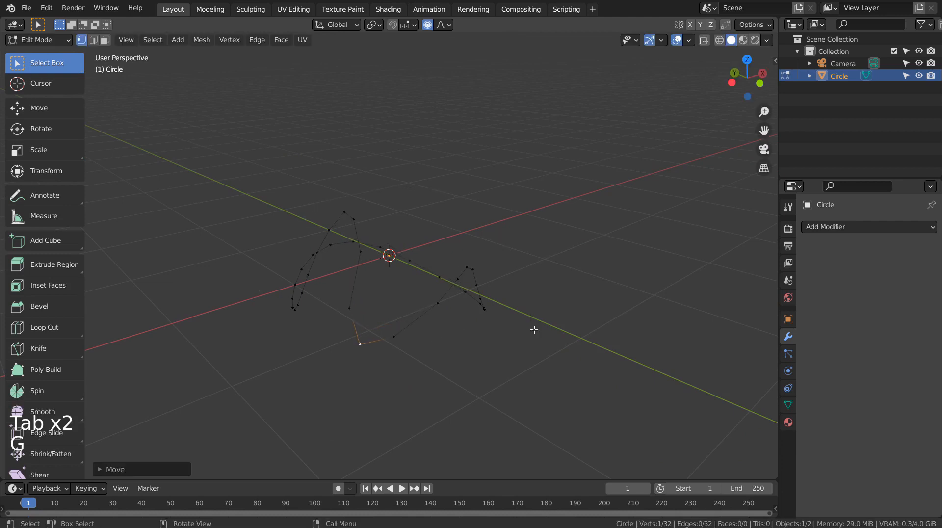
# Try to move the selected vertex downward with a proportional size of 1.00.
pyautogui.press('Tab')
pyautogui.moveTo(534, 330); pyautogui.dragTo(486, 269, button='middle')
pyautogui.press('Tab')
pyautogui.press('g')
pyautogui.click(491, 321)
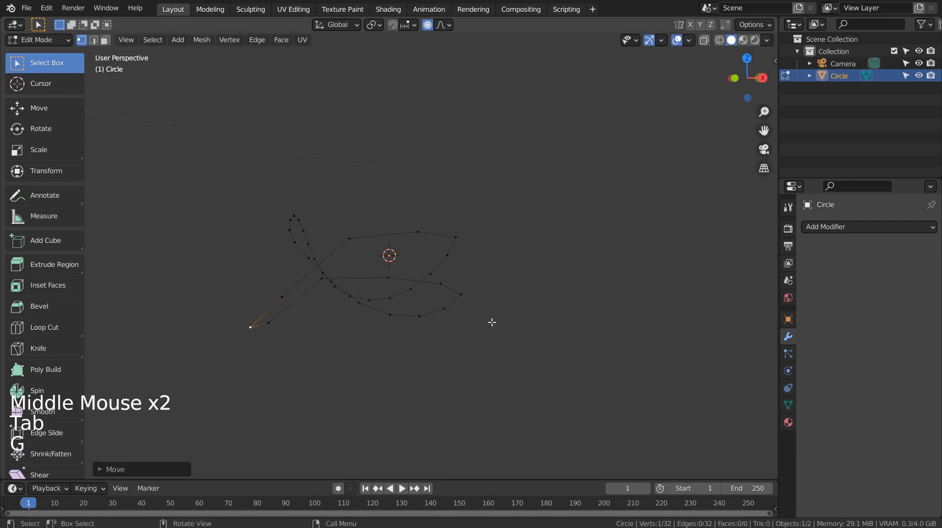
pyautogui.press('Tab')
pyautogui.press('Tab')
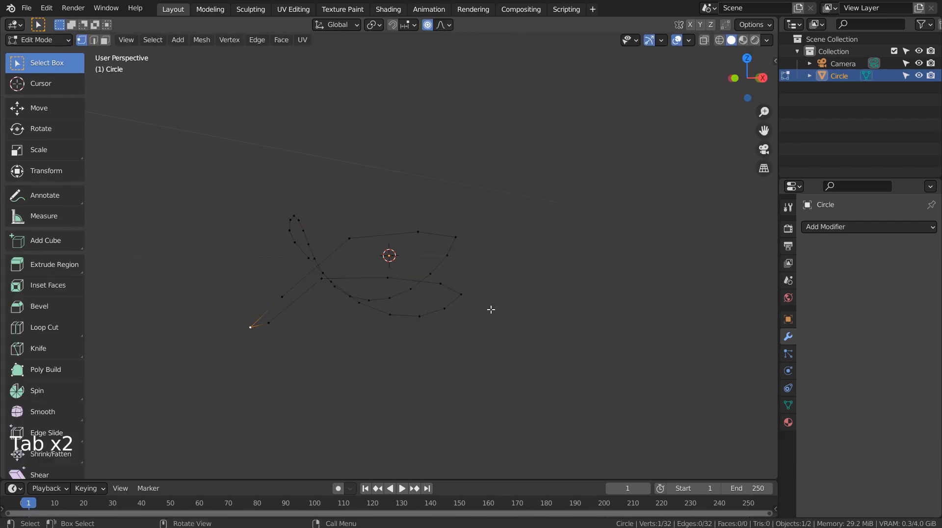
# Undo the last downward vertex move.
pyautogui.click(491, 309)
pyautogui.hotkey('ctrl', 'z')
pyautogui.hotkey('ctrl', 'z')
pyautogui.hotkey('ctrl', 'z')
pyautogui.hotkey('ctrl', 'z')
pyautogui.hotkey('ctrl', 'z')
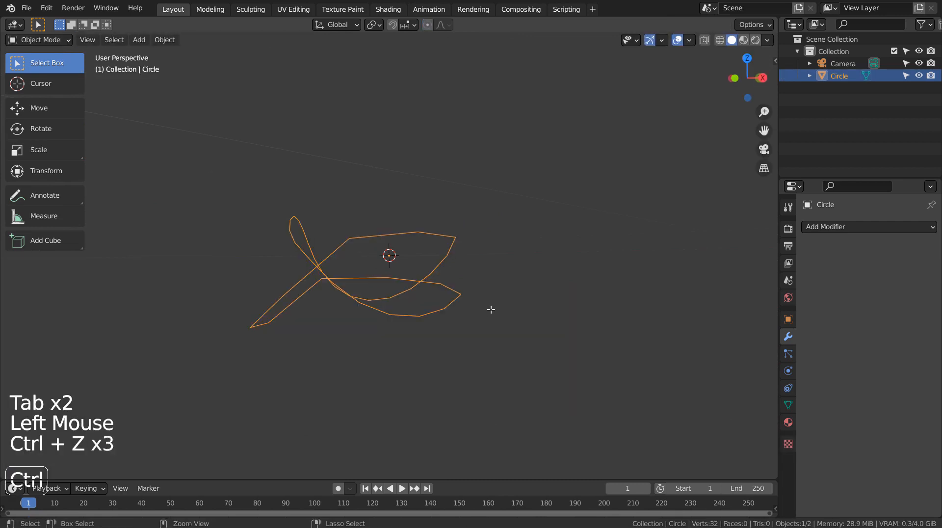
# Move the selected vertex downward and slightly inward with the proportional size enlarged to 1.95.
pyautogui.press('g')
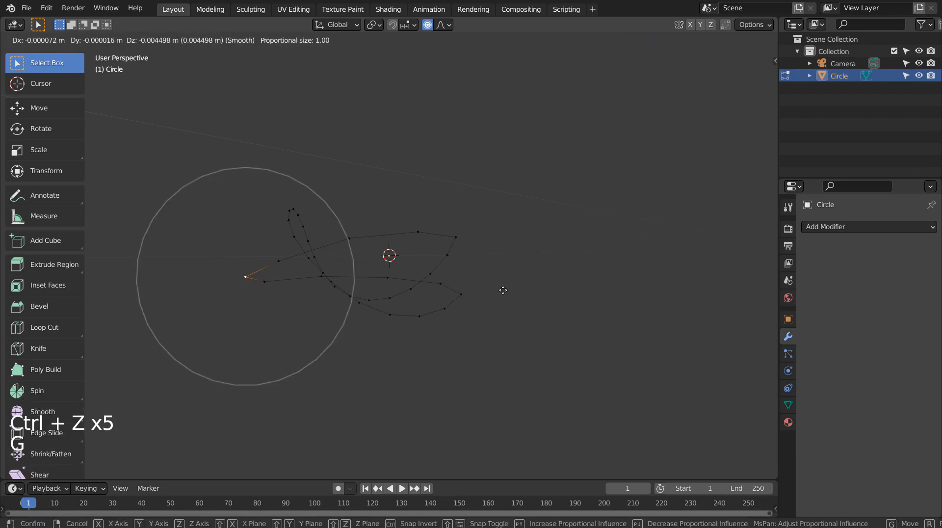
pyautogui.scroll(-7, 502, 294)
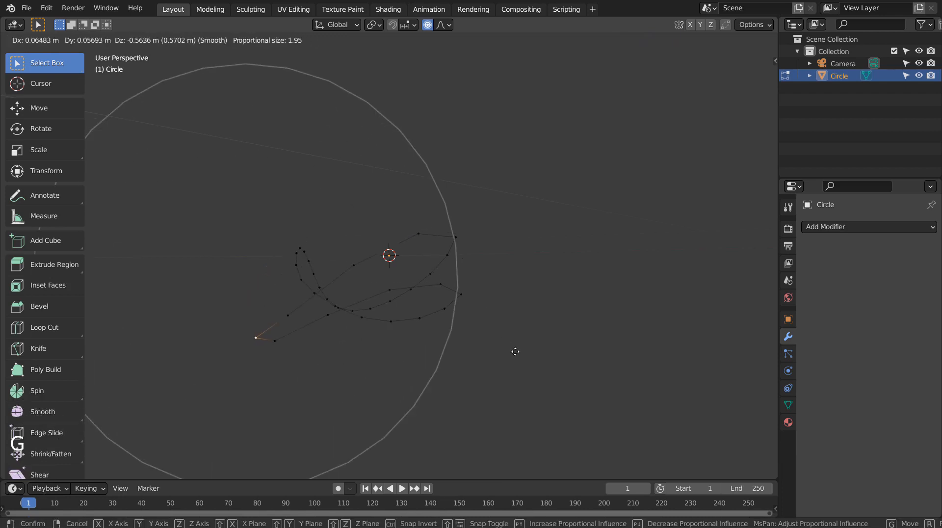
pyautogui.click(541, 360)
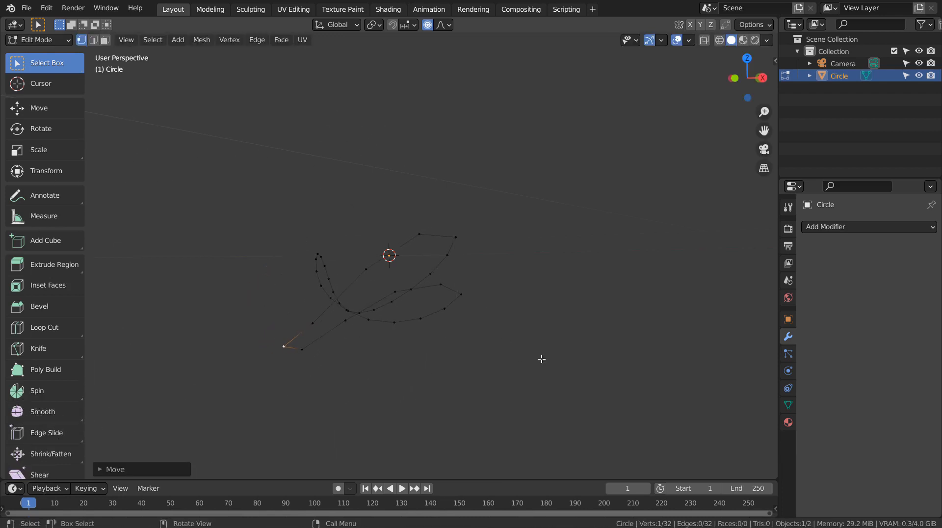
# Move the same vertex about 0.5 m up and back toward the origin with the proportional size reduced to 0.75.
pyautogui.press('Tab')
pyautogui.moveTo(542, 359); pyautogui.dragTo(643, 336, button='middle')
pyautogui.press('Tab')
pyautogui.press('g')
pyautogui.scroll(-10, 682, 316)
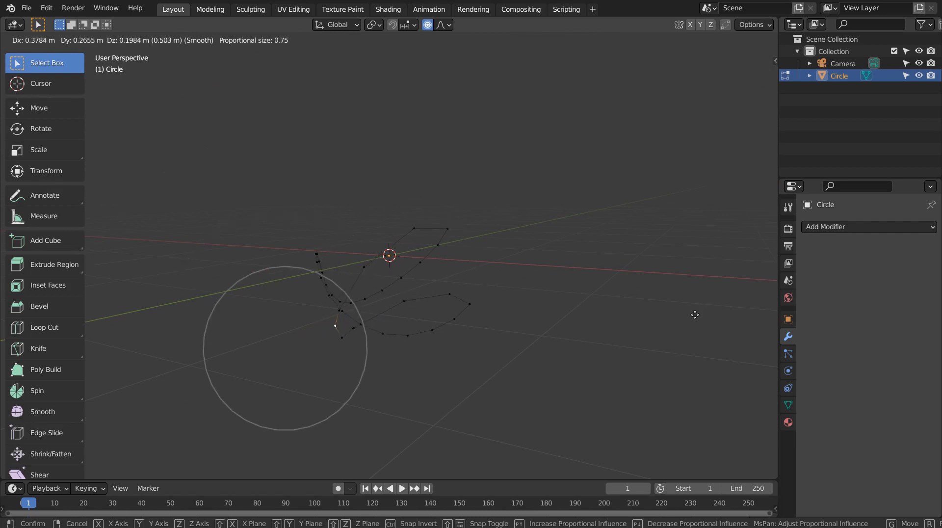
pyautogui.click(694, 314)
# Smooth the loop in Object Mode with a level 3 Subdivision modifier and apply it.
pyautogui.press('Tab')
pyautogui.moveTo(648, 332); pyautogui.dragTo(531, 287, button='middle')
pyautogui.hotkey('ctrl', '3')
pyautogui.click(819, 302)
pyautogui.hotkey('ctrl', 'a')
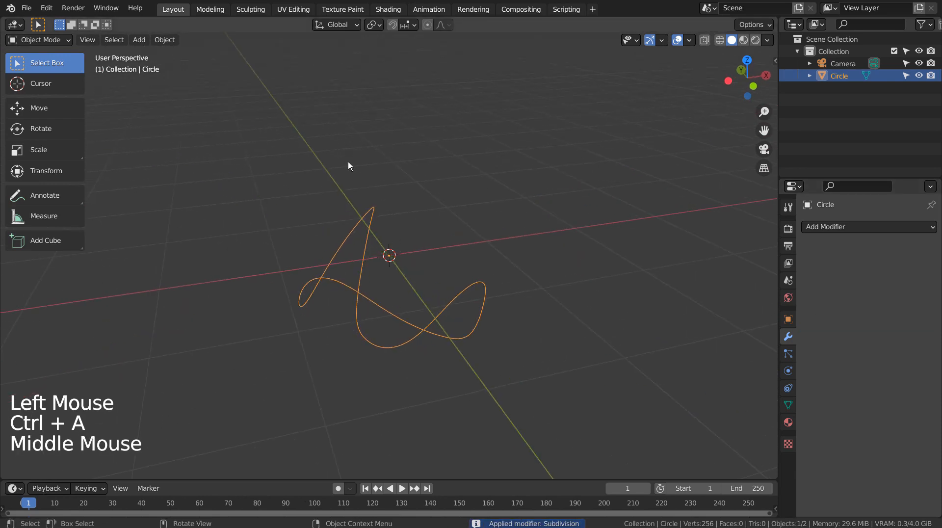
# Convert the smoothed circle mesh into a curve object.
pyautogui.click(165, 39)
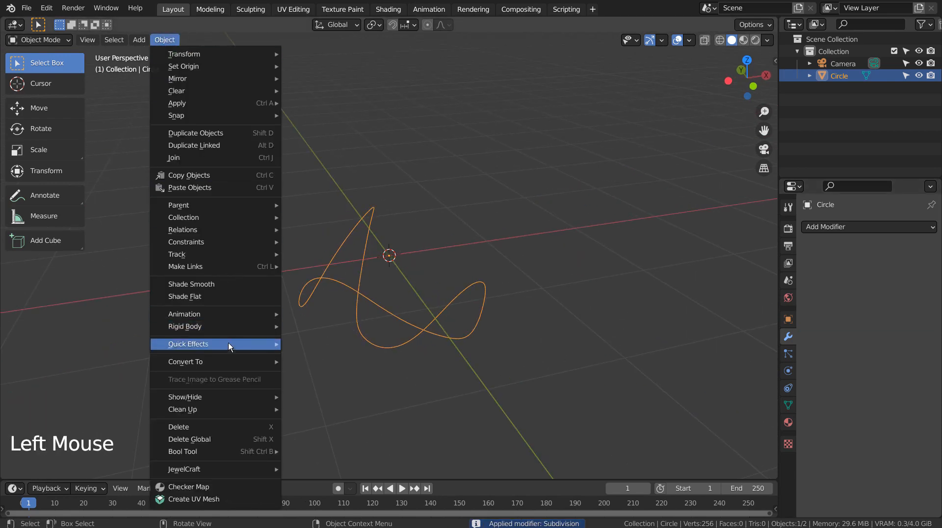
pyautogui.moveTo(230, 362)
pyautogui.click(327, 362)
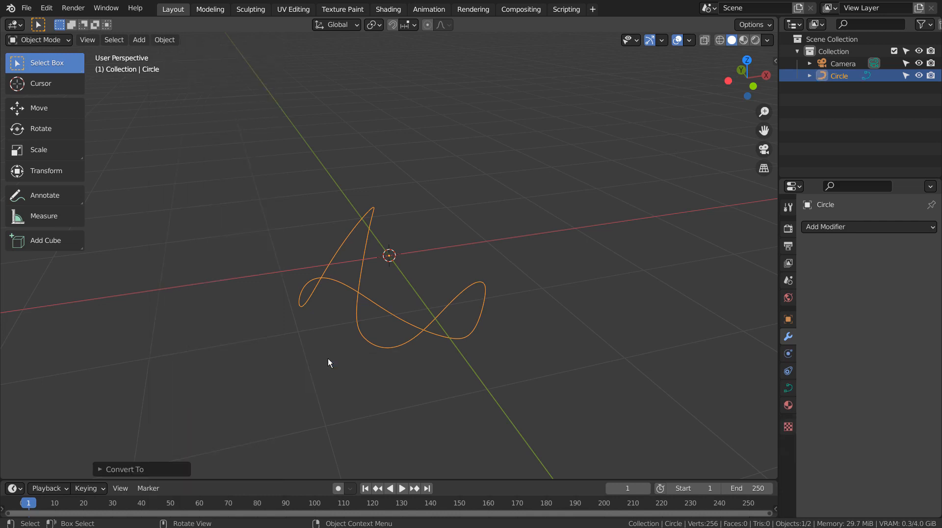
# Add a UV sphere at the world origin.
pyautogui.hotkey('shift', 'a')
pyautogui.moveTo(516, 213)
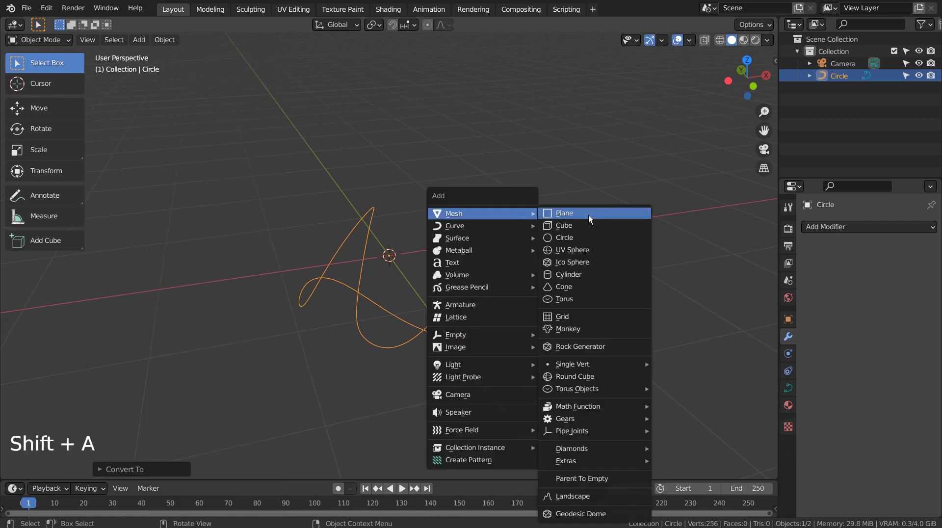
pyautogui.click(581, 249)
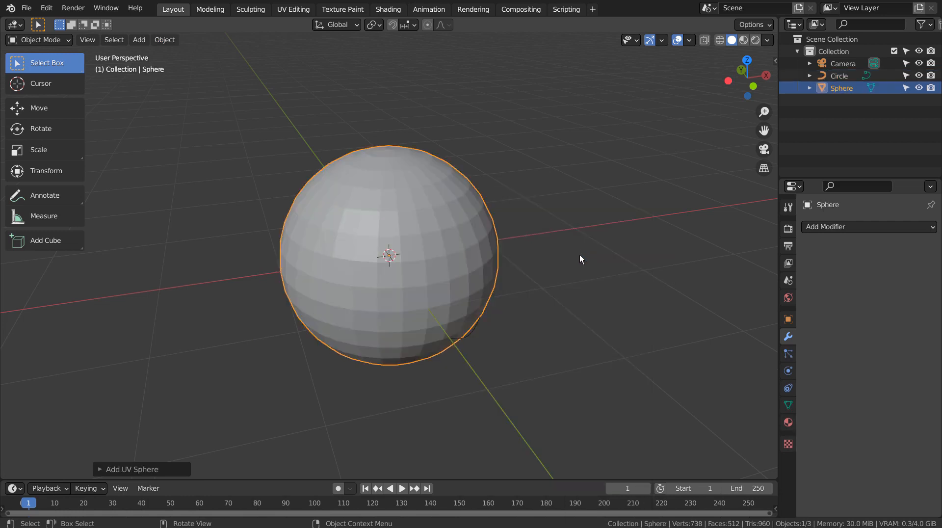
# Shade the sphere smooth and give it a Subdivision modifier with viewport level 2.
pyautogui.hotkey('ctrl', '1')
pyautogui.rightClick(436, 212)
pyautogui.click(437, 211)
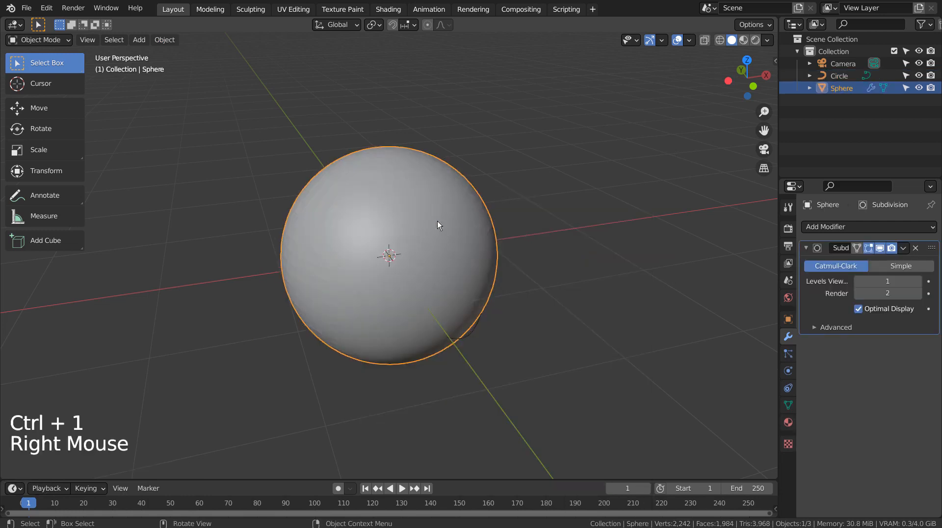
pyautogui.click(920, 281)
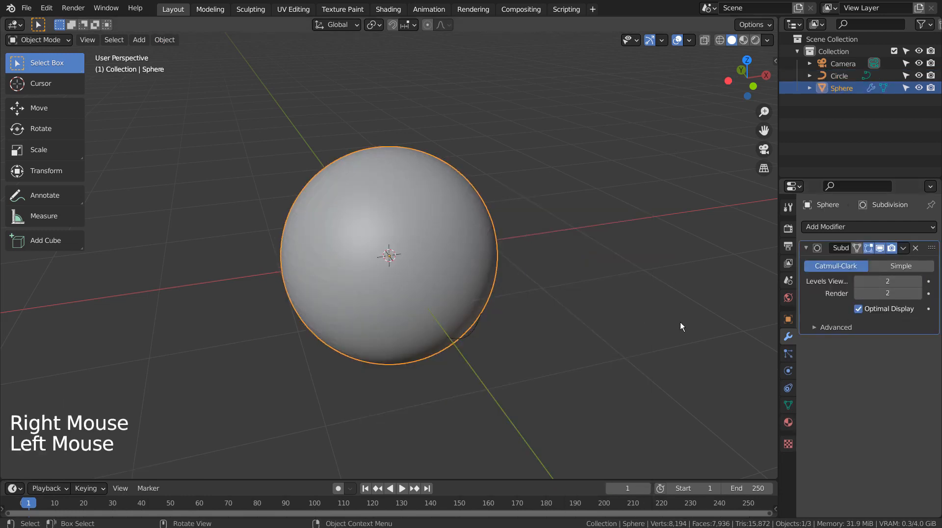
# Add an Array modifier to the sphere with a fixed count of 25.
pyautogui.click(836, 225)
pyautogui.click(691, 266)
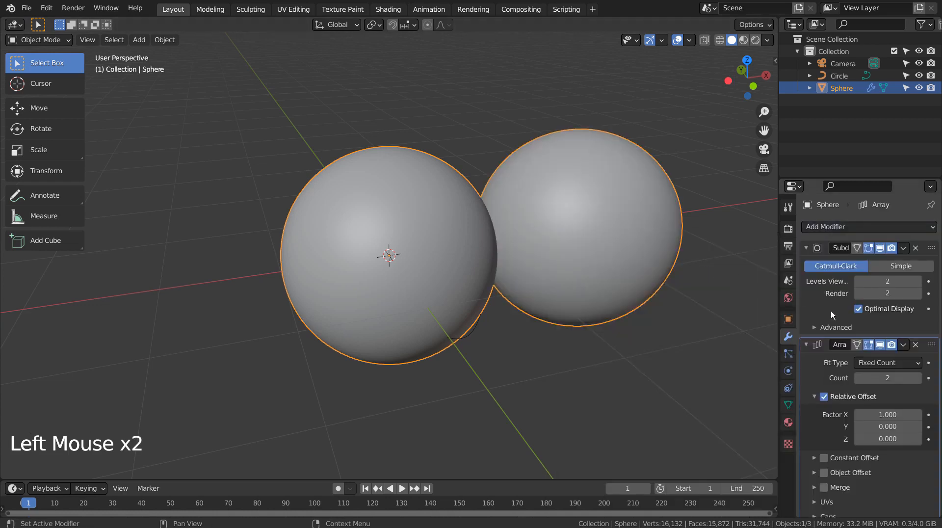
pyautogui.click(889, 377)
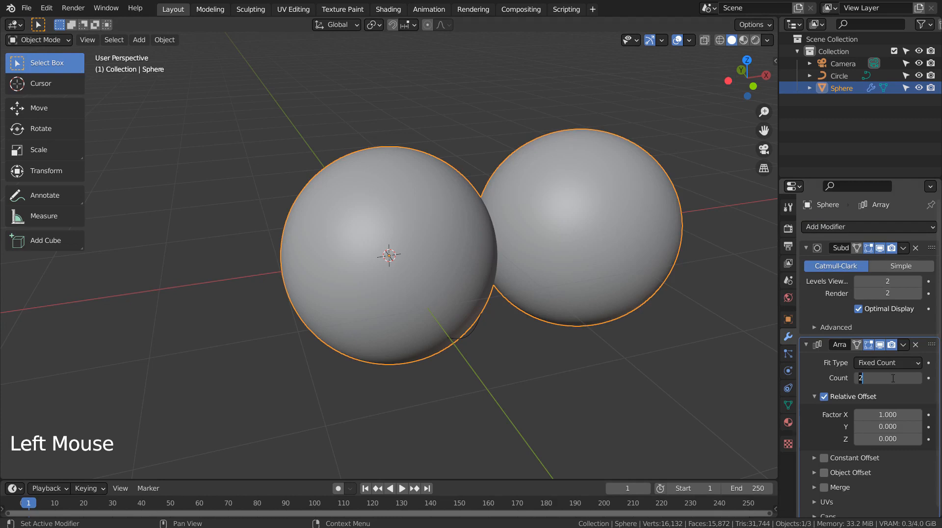
pyautogui.write('25')
pyautogui.press('Return')
pyautogui.scroll(-5, 660, 345)
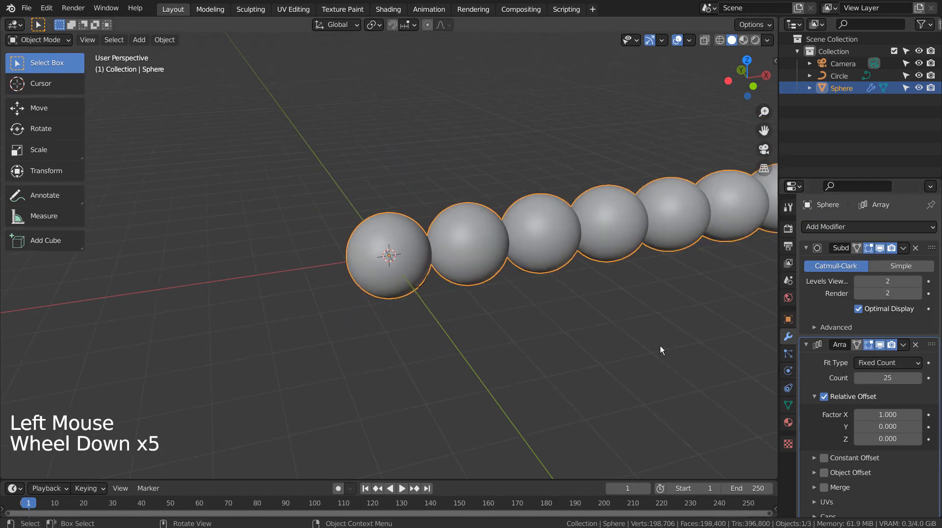
pyautogui.scroll(2, 660, 346)
pyautogui.scroll(2, 660, 345)
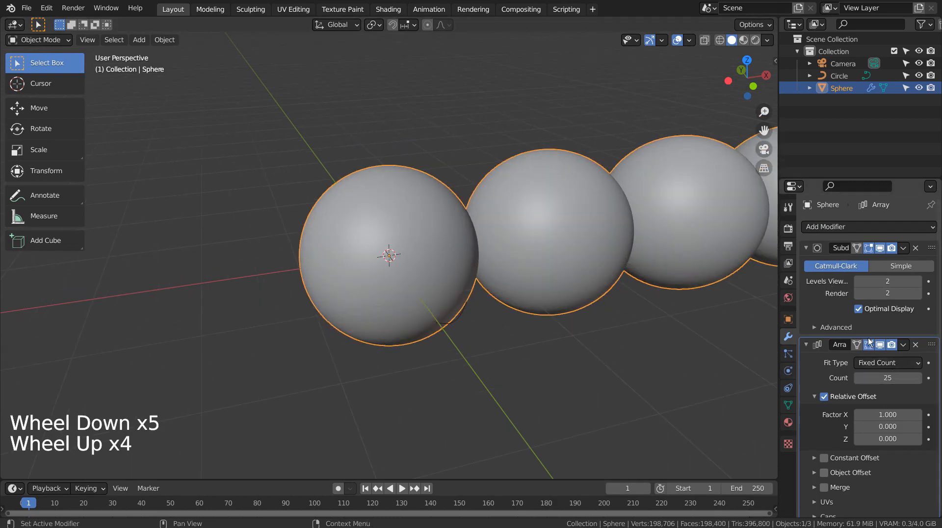
# Add a Curve modifier to the sphere array with Circle as the curve object.
pyautogui.click(846, 225)
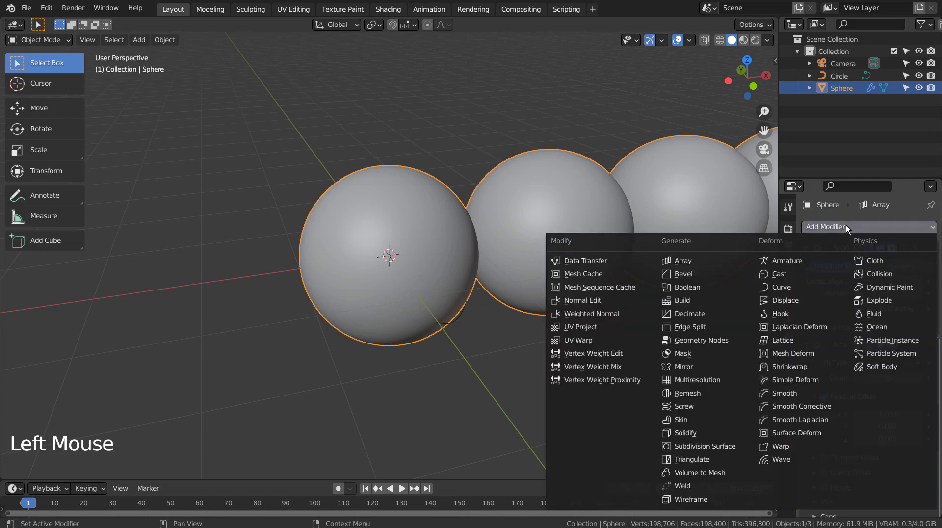
pyautogui.click(787, 288)
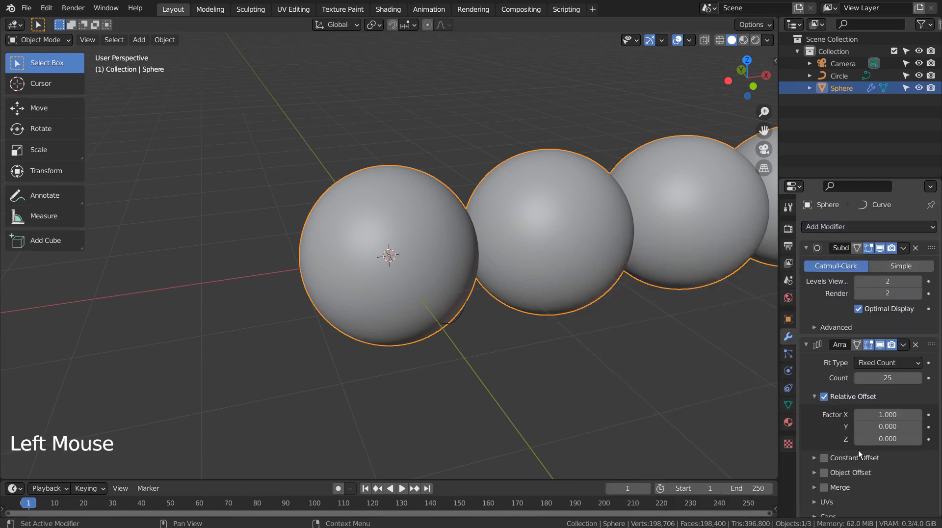
pyautogui.scroll(-9, 859, 454)
pyautogui.click(864, 477)
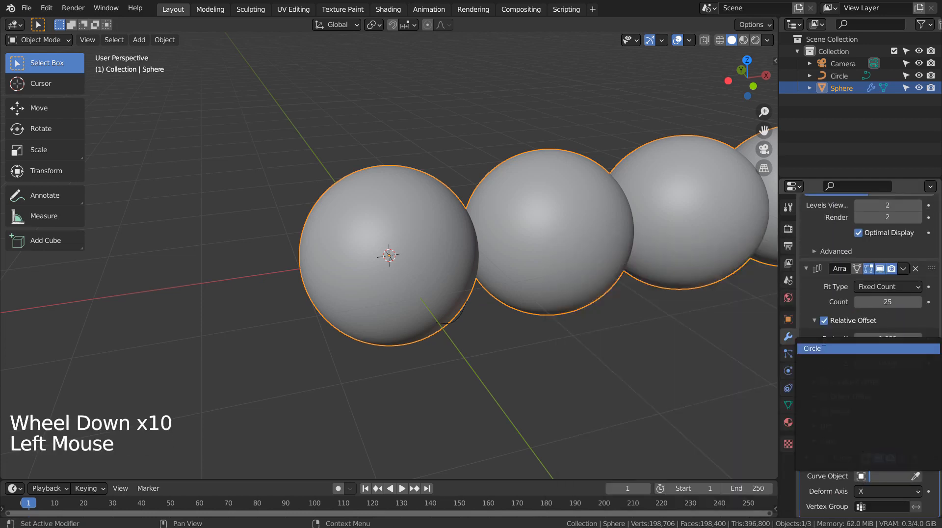
pyautogui.click(834, 346)
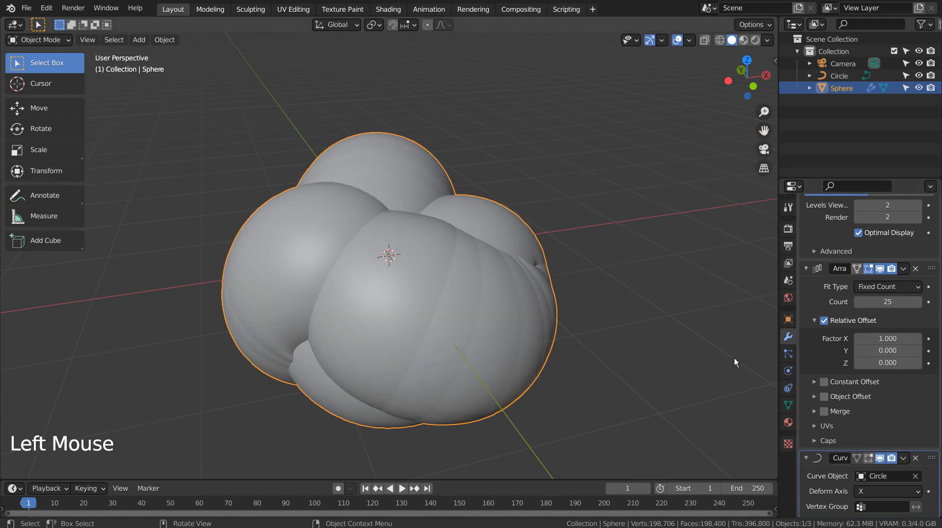
# Scale the sphere down until its array forms separate beads along the curve, and fine-tune the size.
pyautogui.press('s')
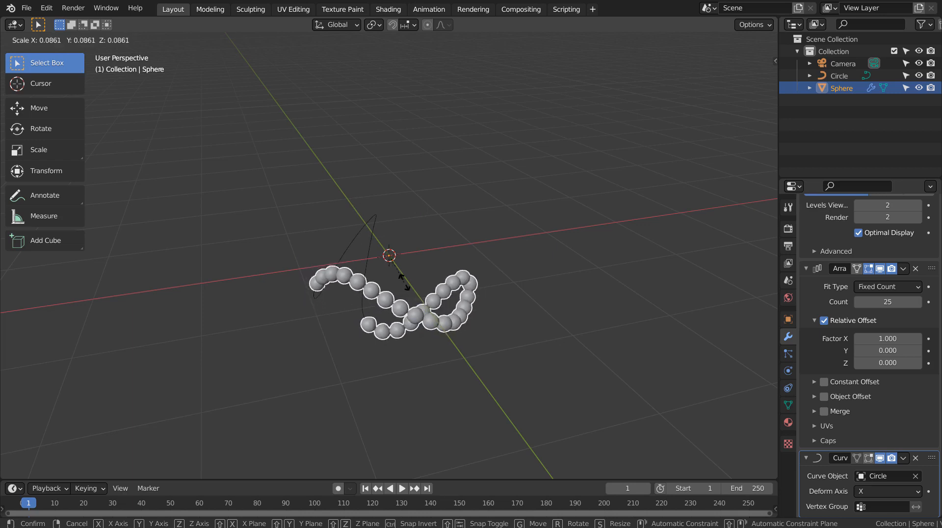
pyautogui.click(538, 282)
pyautogui.moveTo(537, 282); pyautogui.dragTo(493, 285, button='middle')
pyautogui.scroll(5, 431, 278)
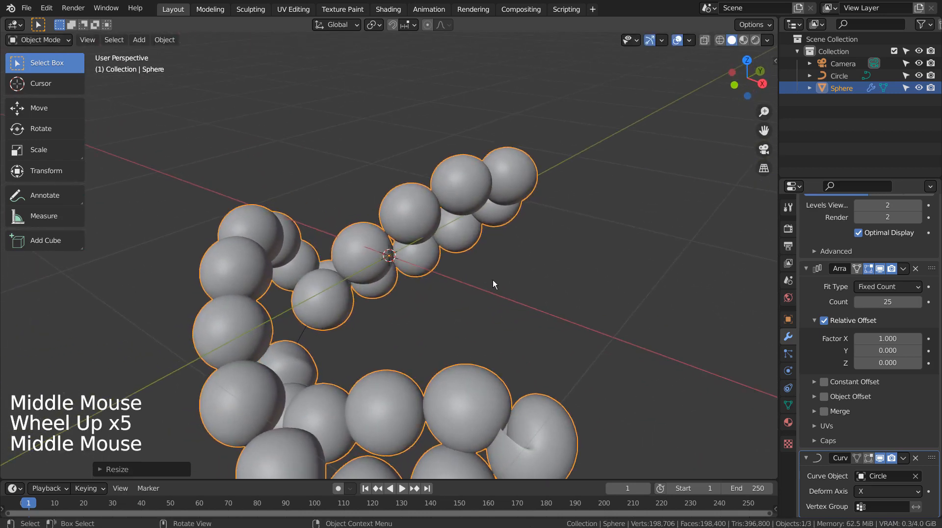
pyautogui.press('s')
pyautogui.press('shift')
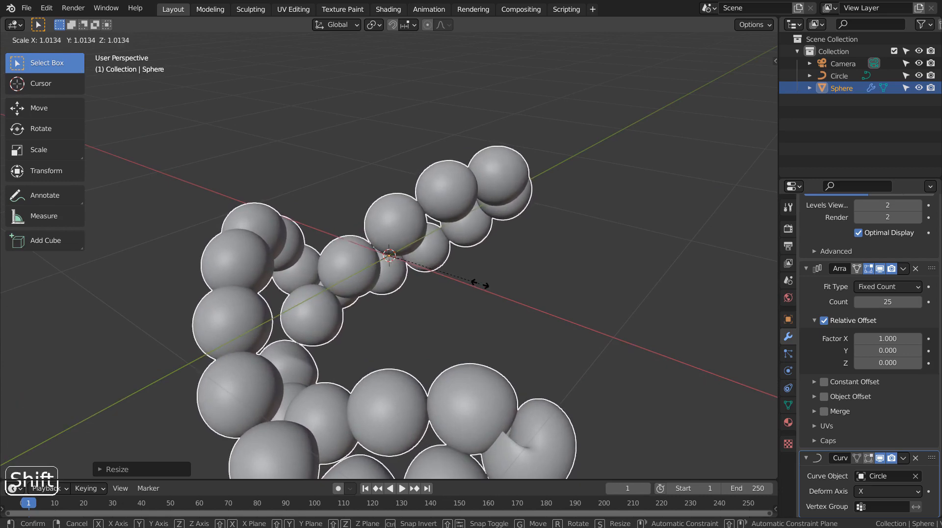
pyautogui.click(479, 283)
pyautogui.moveTo(468, 312); pyautogui.dragTo(369, 389, button='middle')
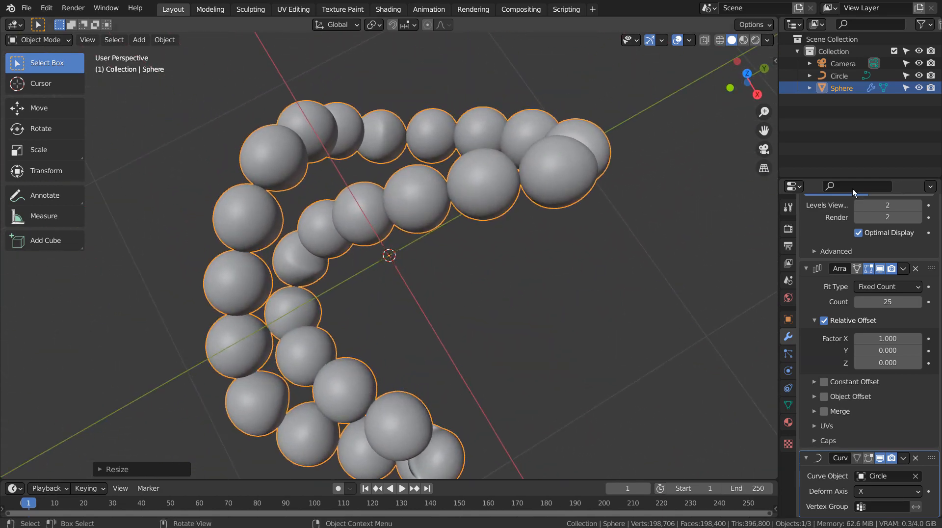
# Edit the bead curve Circle and move an inner control point toward the origin using smooth proportional editing with size 0.75.
pyautogui.click(833, 87)
pyautogui.click(832, 77)
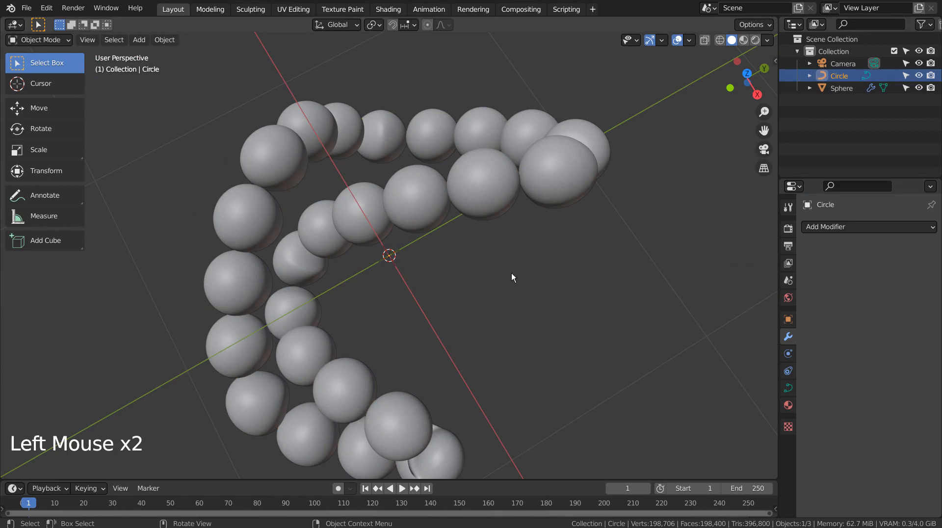
pyautogui.press('Tab')
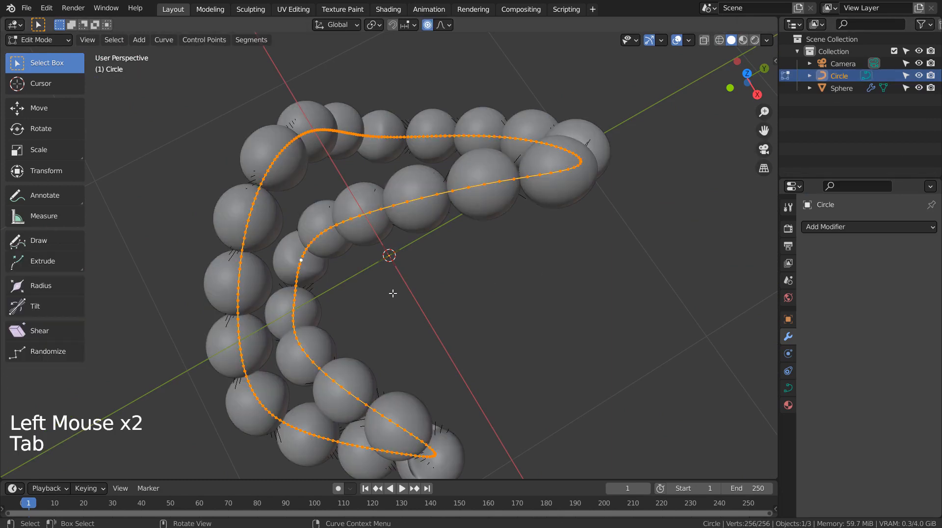
pyautogui.click(293, 304)
pyautogui.press('g')
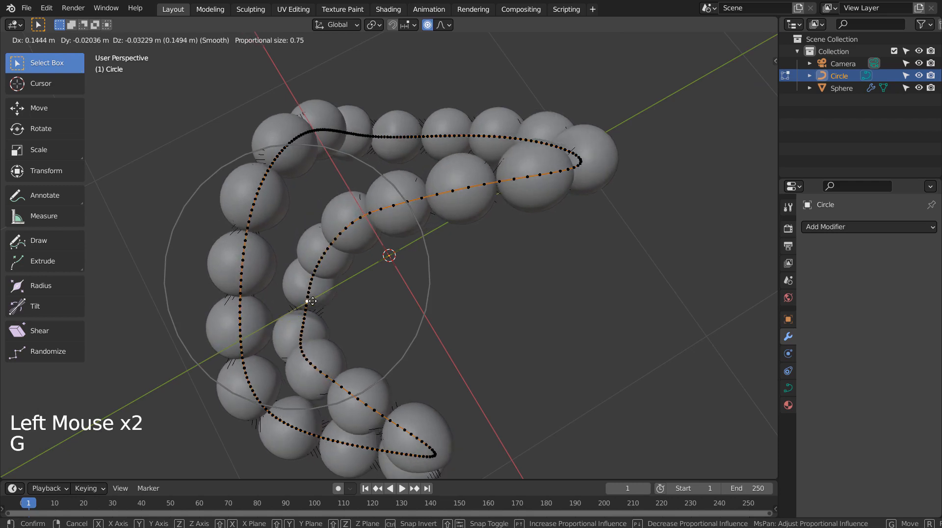
pyautogui.click(318, 289)
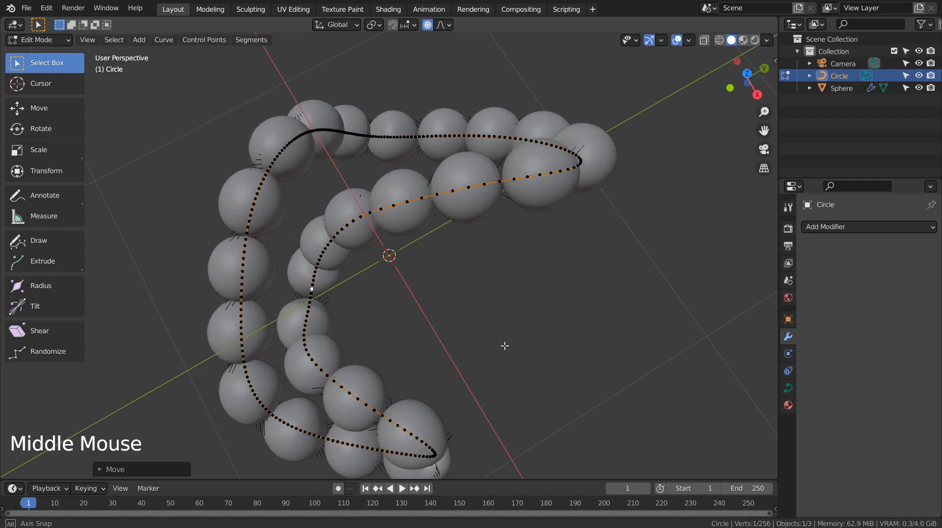
# Move another control point of the bead curve by about 0.07 m with the proportional size reduced to 0.32.
pyautogui.moveTo(504, 343); pyautogui.dragTo(566, 338, button='middle')
pyautogui.click(613, 328)
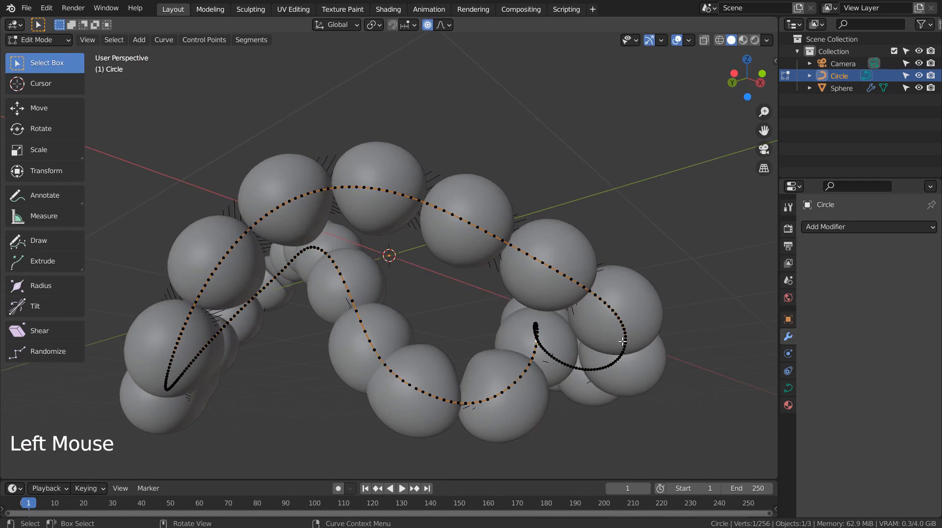
pyautogui.press('g')
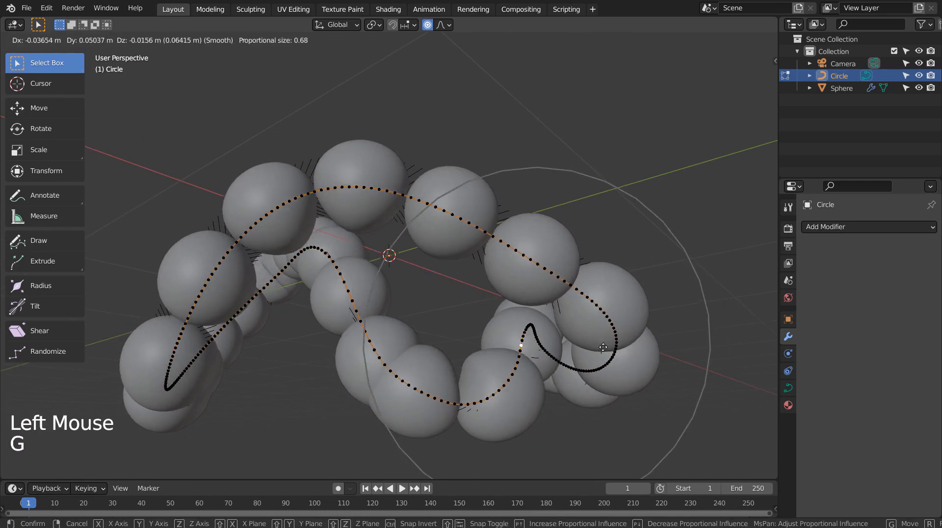
pyautogui.scroll(8, 602, 347)
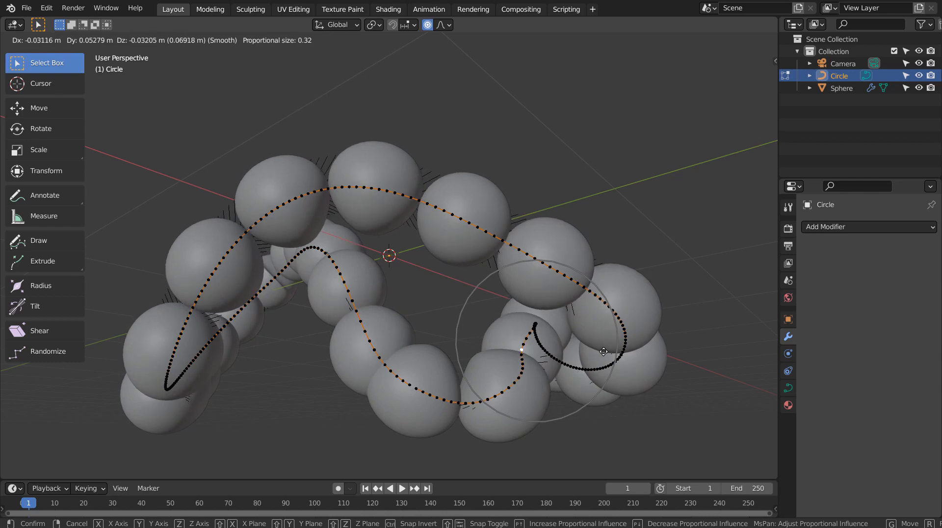
pyautogui.click(603, 351)
# Nudge a control point beside the curve's sharp bend with proportional size 0.32, and return to Object Mode.
pyautogui.moveTo(603, 352); pyautogui.dragTo(347, 434, button='middle')
pyautogui.click(354, 410)
pyautogui.press('g')
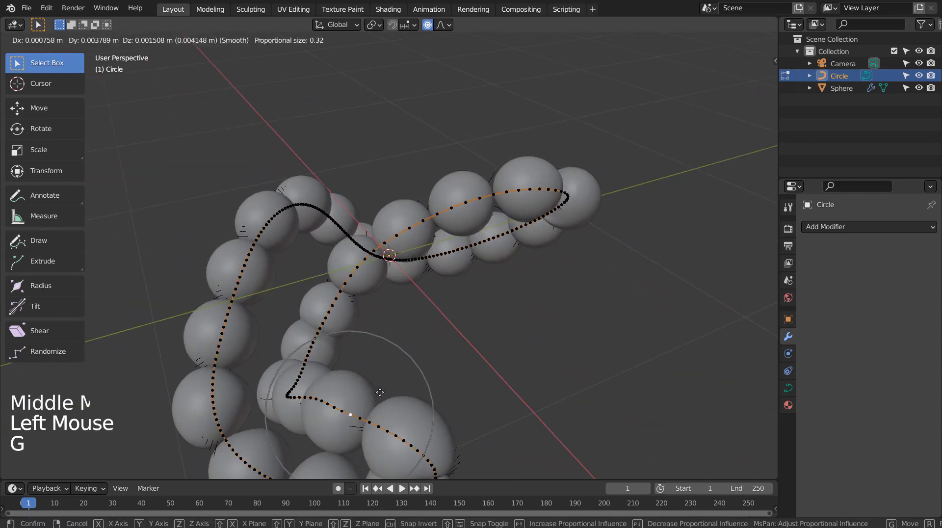
pyautogui.click(386, 385)
pyautogui.moveTo(386, 385); pyautogui.dragTo(588, 387, button='middle')
pyautogui.scroll(-5, 515, 389)
pyautogui.moveTo(515, 389); pyautogui.dragTo(386, 375, button='middle')
pyautogui.press('Tab')
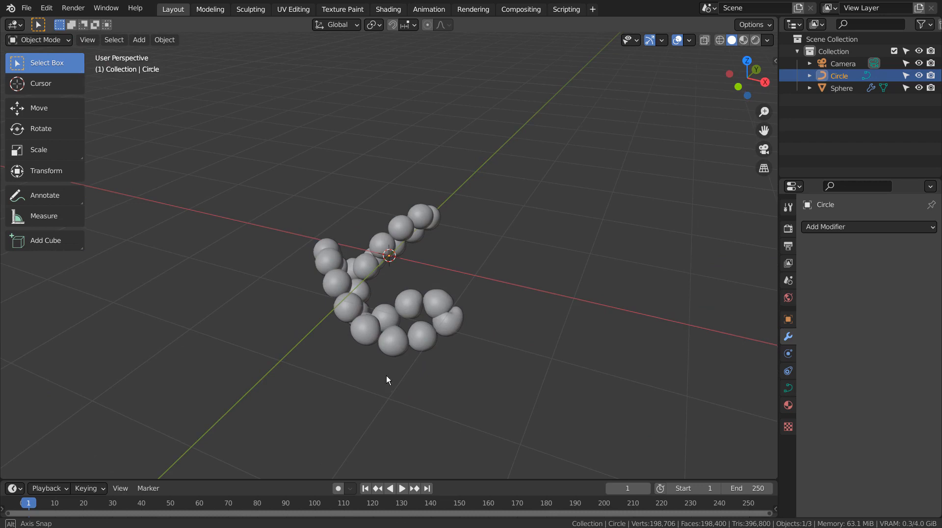
# Add a second circle curve with 1 m radius at the world origin, set it to 3D, and return to Object Mode.
pyautogui.click(585, 286)
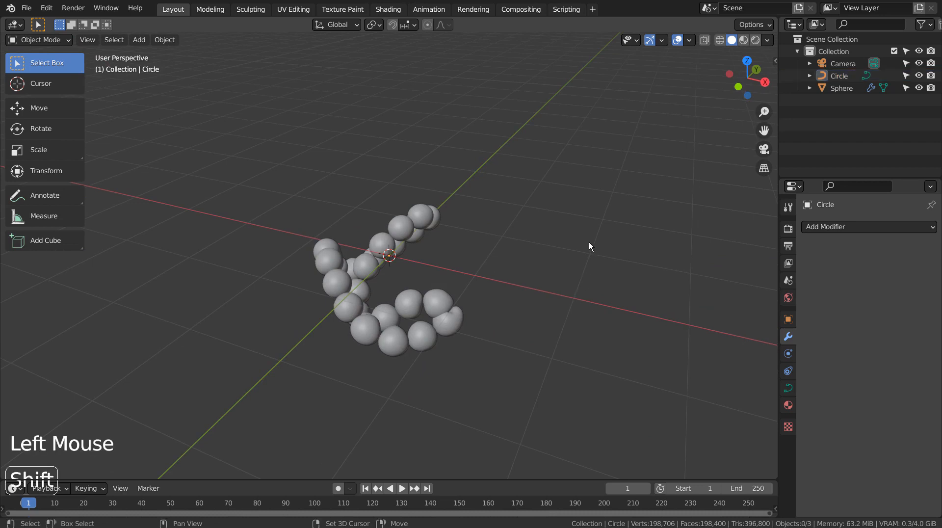
pyautogui.hotkey('shift', 'a')
pyautogui.moveTo(589, 242)
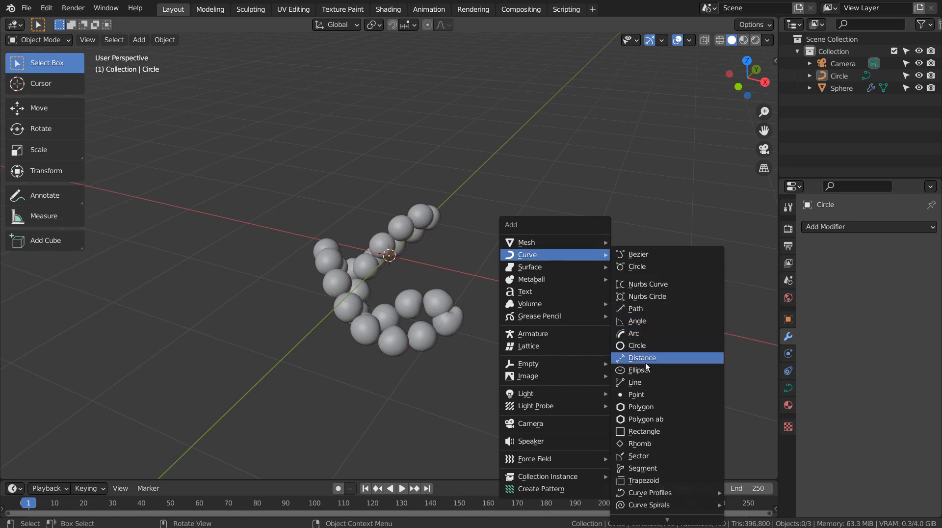
pyautogui.click(677, 345)
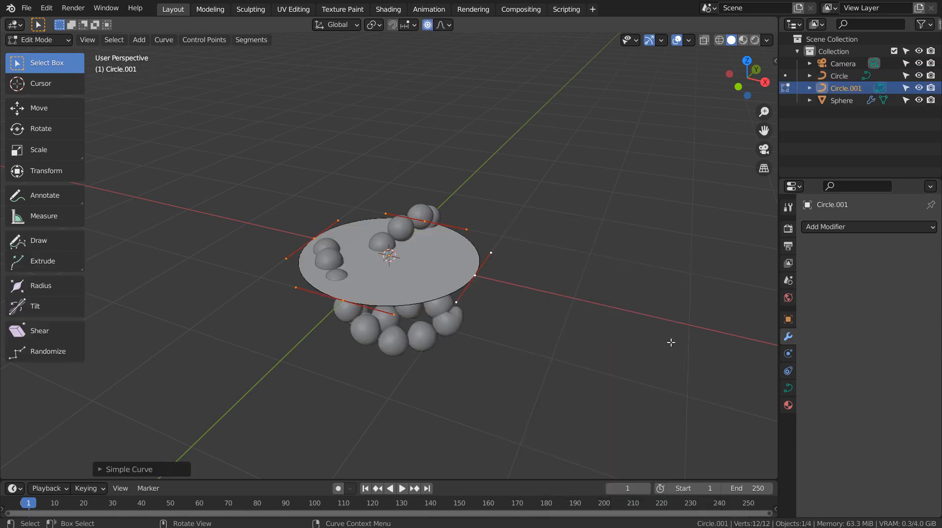
pyautogui.click(143, 472)
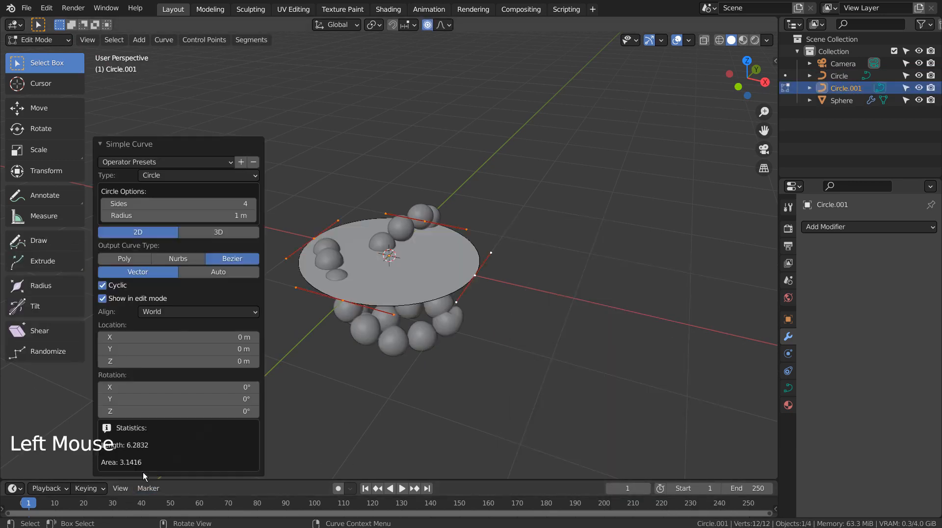
pyautogui.click(219, 233)
pyautogui.press('Tab')
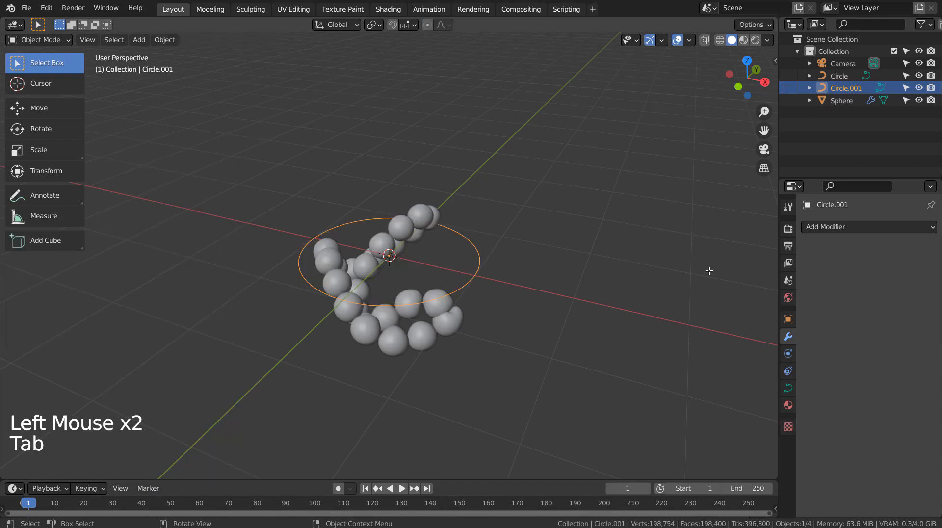
# Scale the new circle uniformly by 2.431 so it surrounds the beads, and check it from the front.
pyautogui.press('s')
pyautogui.click(207, 260)
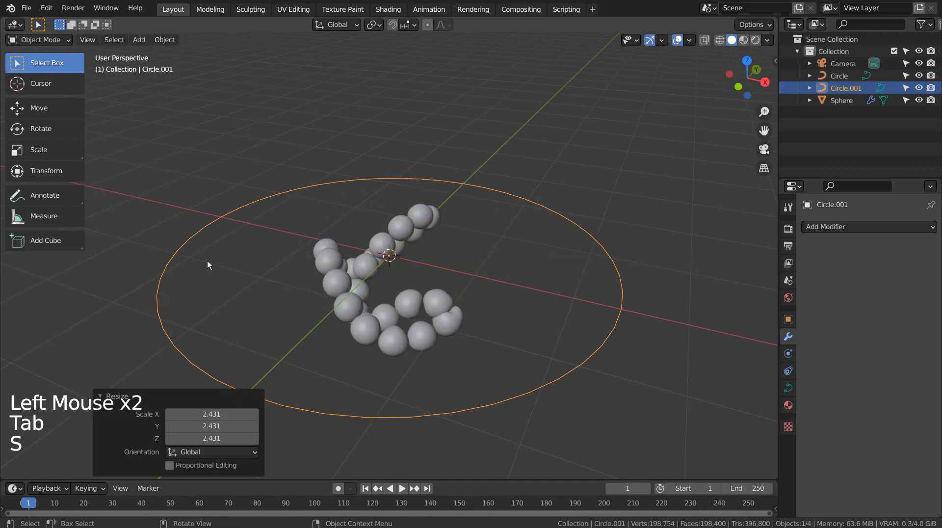
pyautogui.press('KP_1')
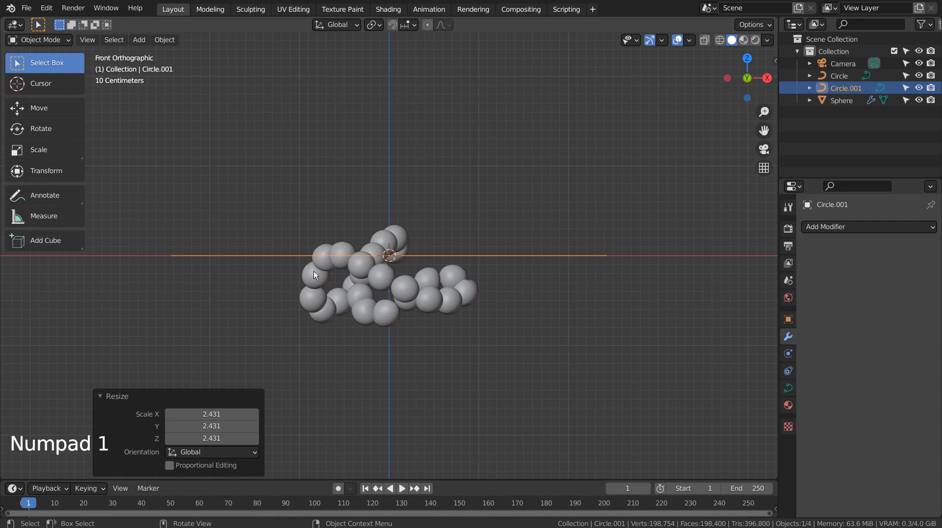
pyautogui.moveTo(314, 271); pyautogui.dragTo(525, 292, button='middle')
# Set the camera's location to 0 m and its rotation to 0° on all axes.
pyautogui.click(849, 63)
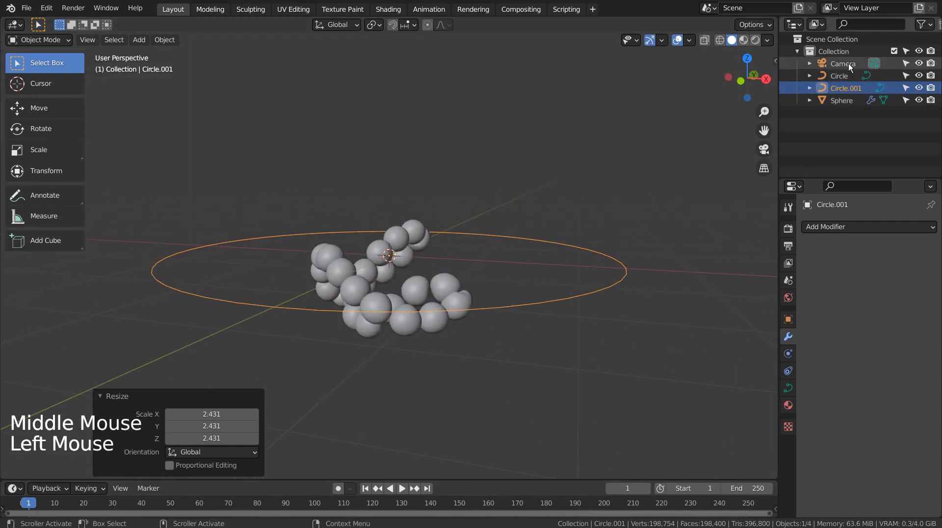
pyautogui.press('n')
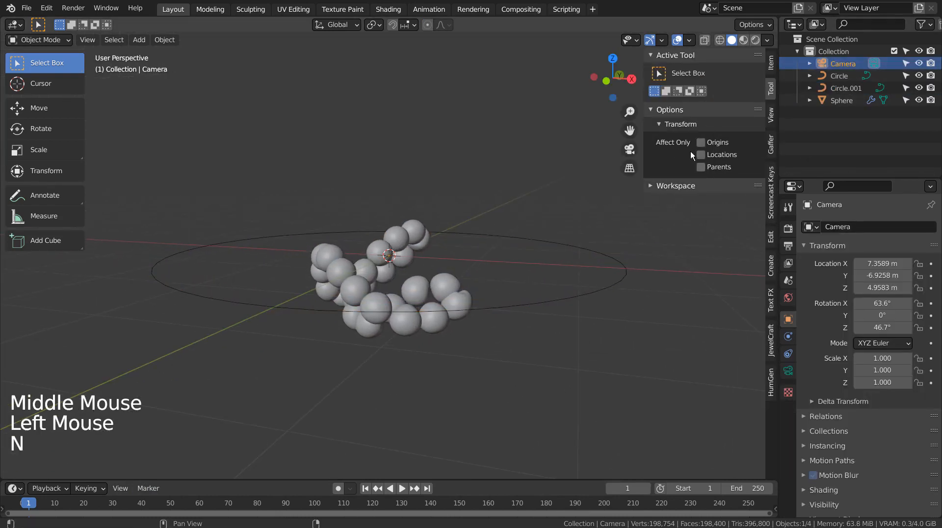
pyautogui.click(771, 62)
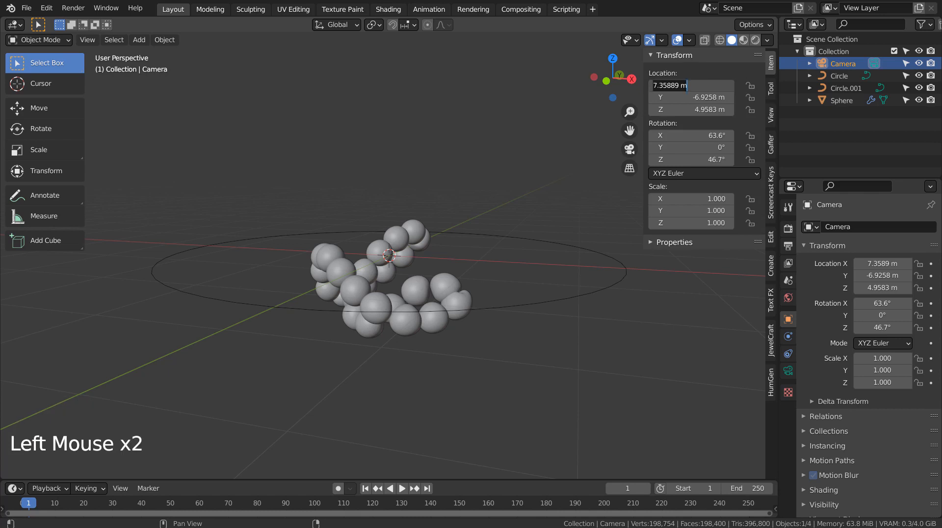
pyautogui.write('0')
pyautogui.press('Tab')
pyautogui.press('Tab')
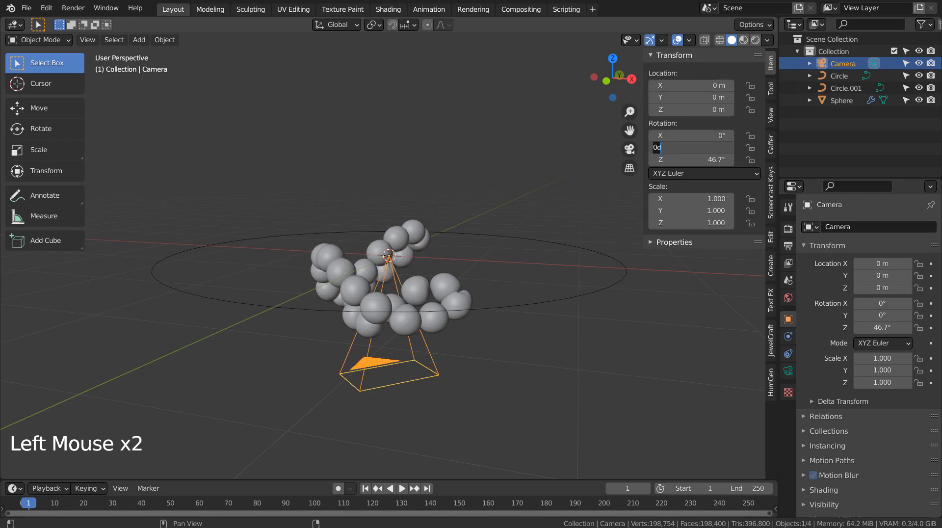
pyautogui.write('0')
pyautogui.press('Return')
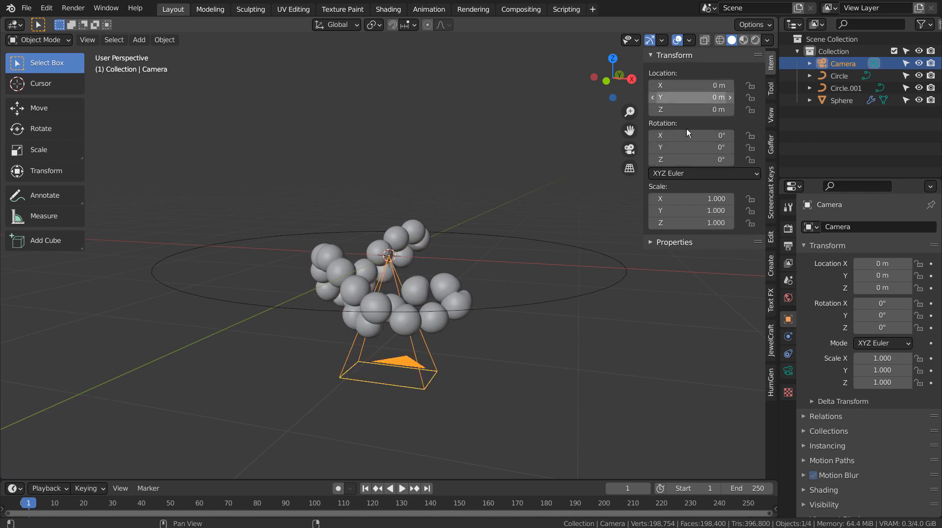
pyautogui.click(521, 396)
# Add a Follow Path constraint to the camera with Circle.001 as the target.
pyautogui.moveTo(544, 389); pyautogui.dragTo(486, 416, button='middle')
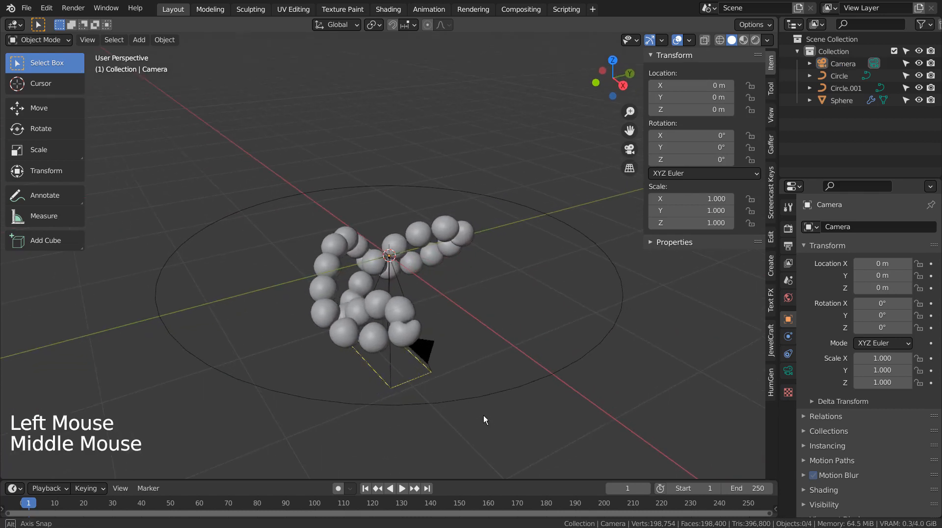
pyautogui.click(431, 373)
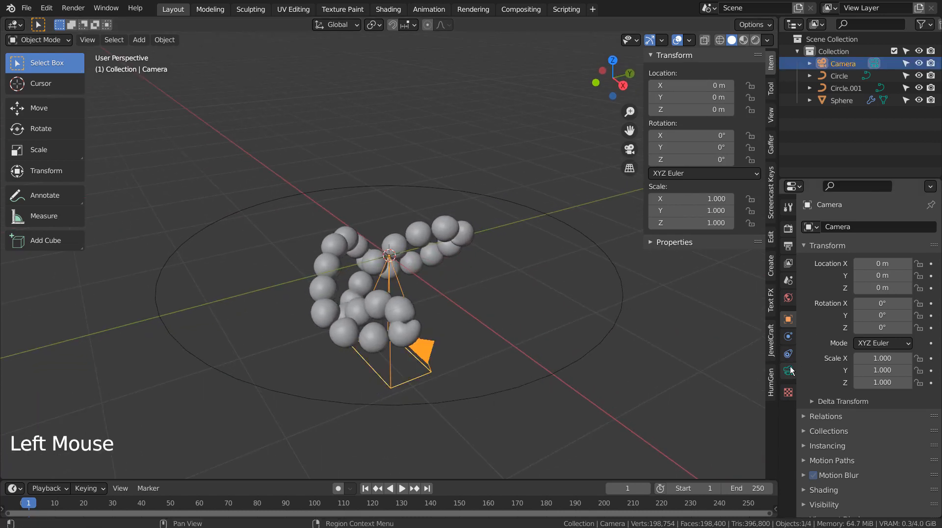
pyautogui.click(790, 337)
pyautogui.click(789, 353)
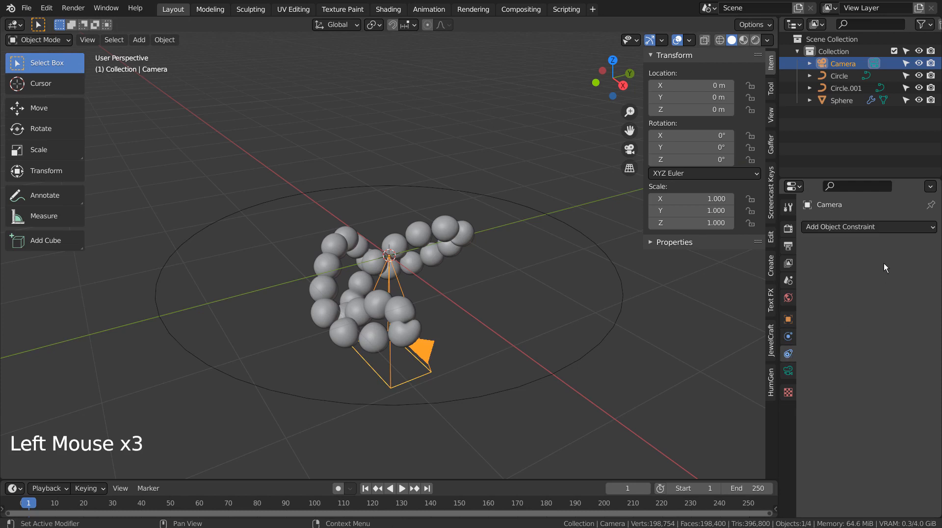
pyautogui.click(898, 228)
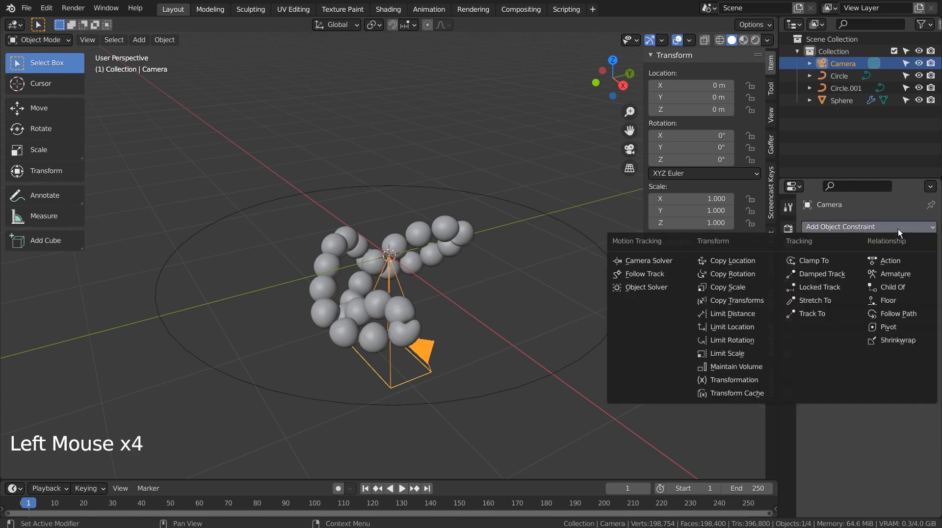
pyautogui.click(885, 312)
pyautogui.click(871, 268)
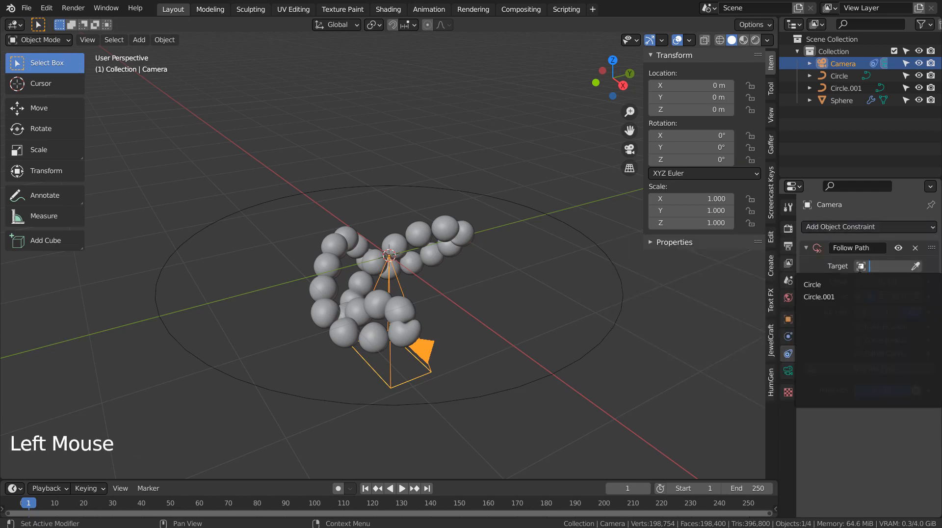
pyautogui.click(829, 297)
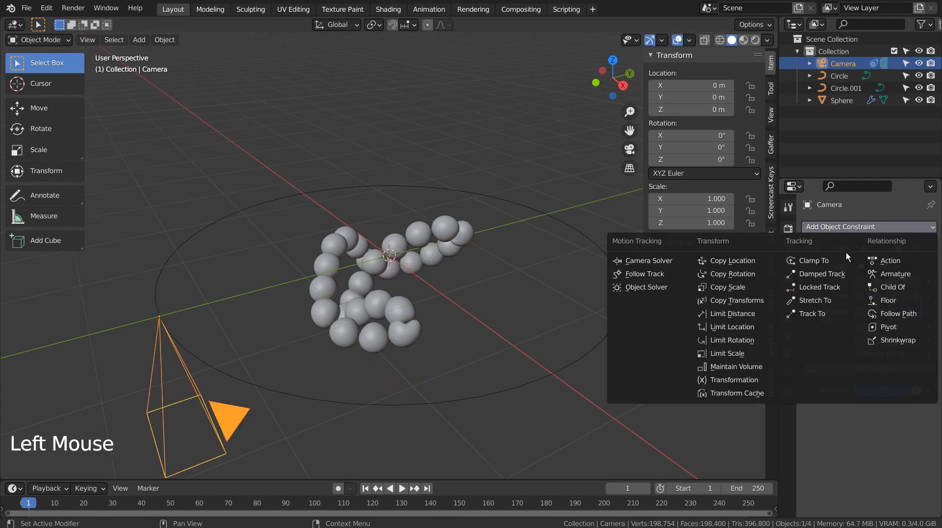
# Add a Plain Axes empty at the world origin.
pyautogui.doubleClick(505, 151)
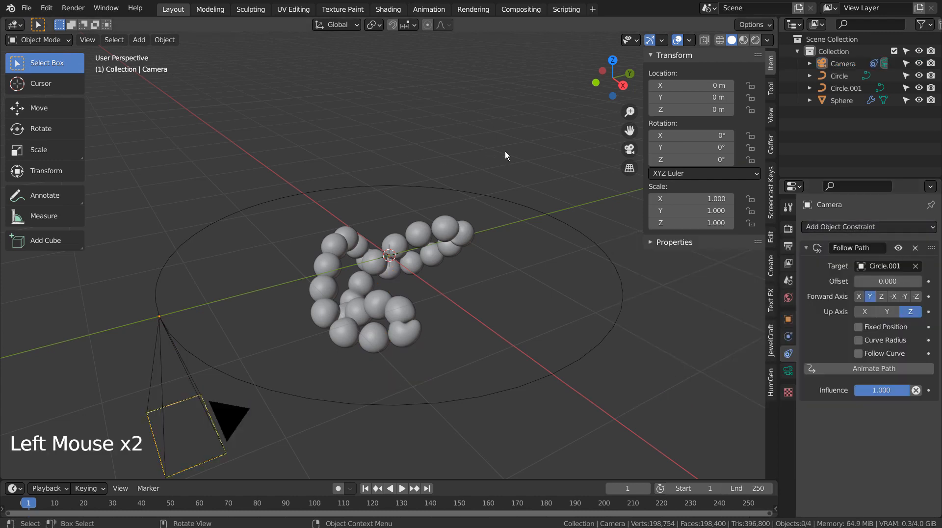
pyautogui.hotkey('shift', 'a')
pyautogui.moveTo(485, 267)
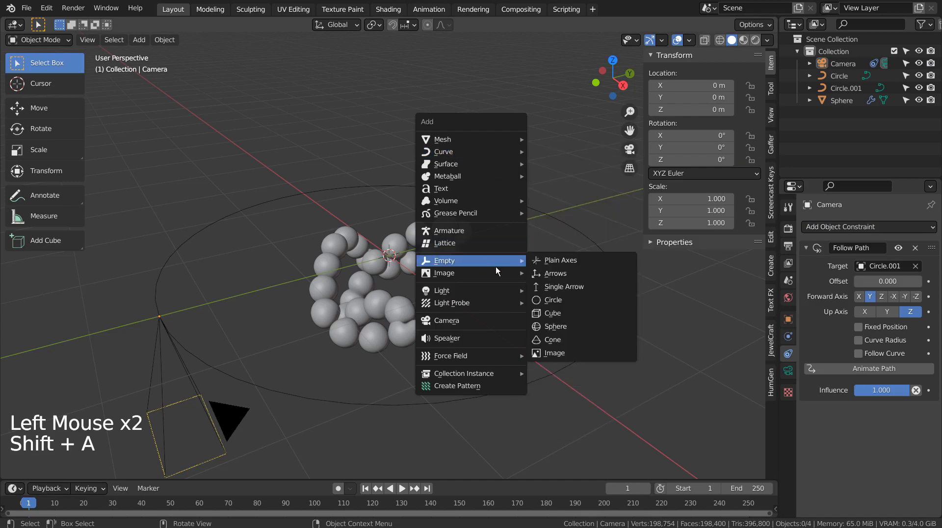
pyautogui.click(573, 262)
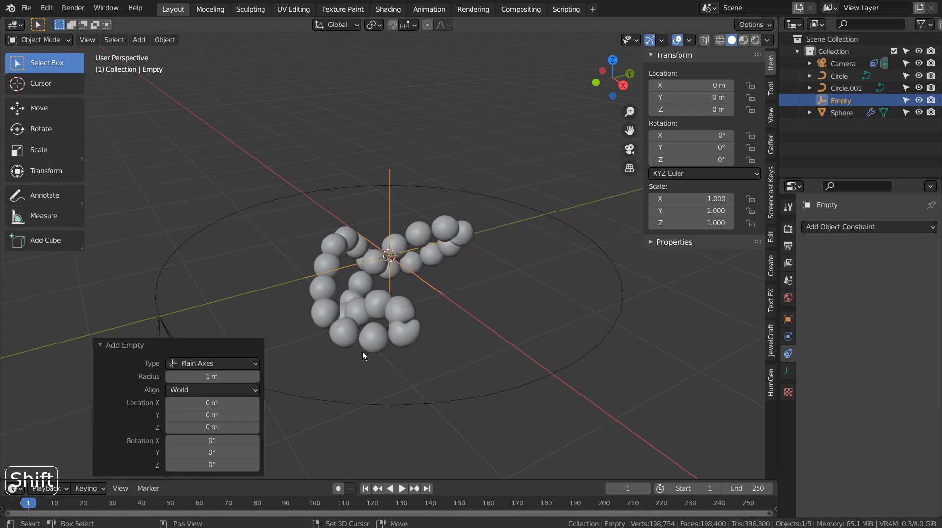
# Add a Track To constraint to the camera with the Empty as its target.
pyautogui.keyDown('shift'); pyautogui.moveTo(361, 351); pyautogui.dragTo(457, 334, button='middle'); pyautogui.keyUp('shift')
pyautogui.click(320, 391)
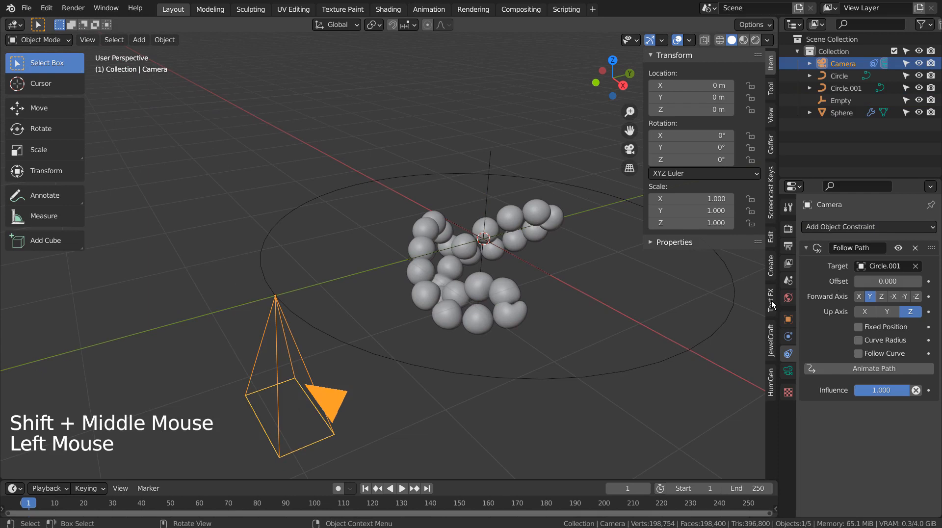
pyautogui.click(866, 226)
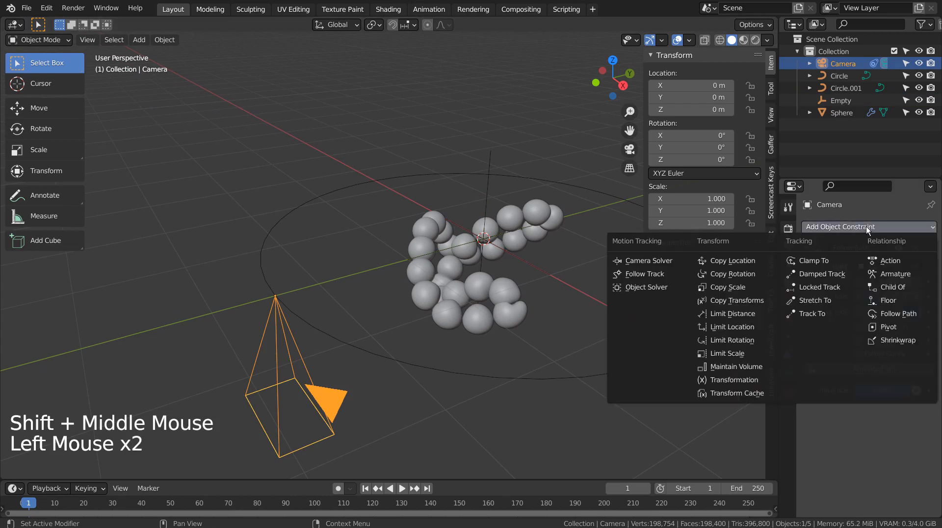
pyautogui.click(826, 313)
pyautogui.scroll(-3, 880, 402)
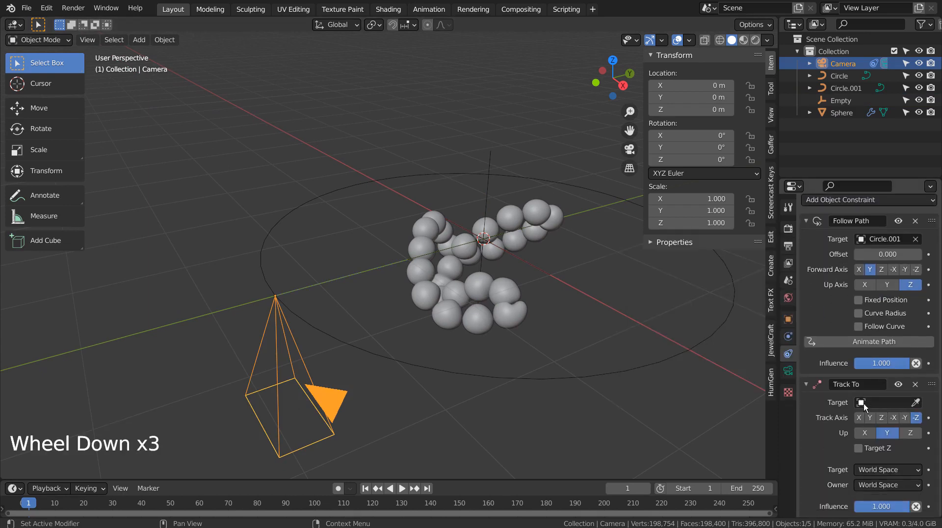
pyautogui.click(863, 403)
pyautogui.click(824, 311)
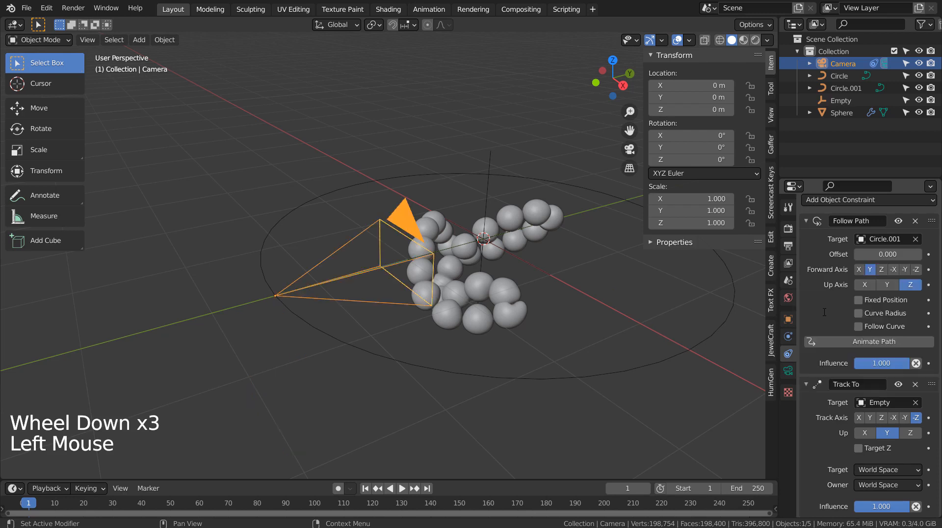
# Scale the camera path Circle.001 uniformly by 2.118.
pyautogui.click(523, 400)
pyautogui.click(567, 368)
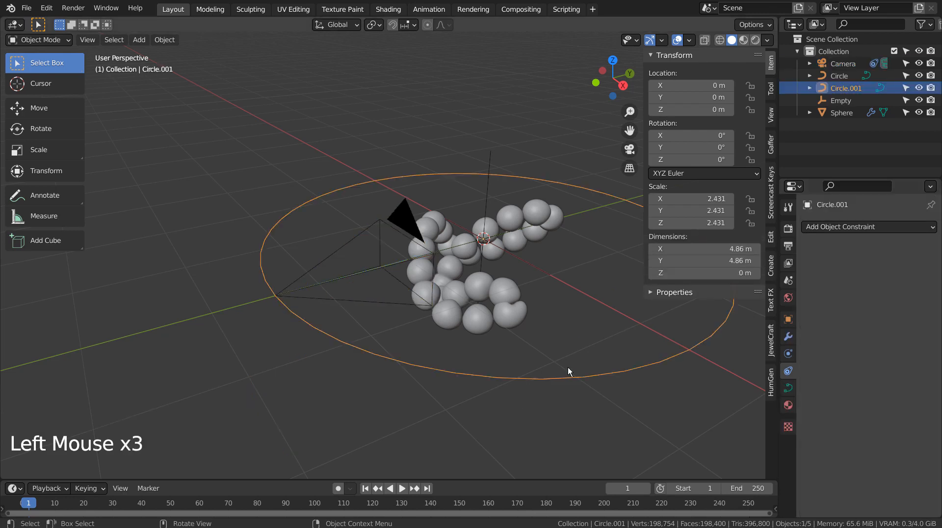
pyautogui.scroll(-5, 568, 366)
pyautogui.press('s')
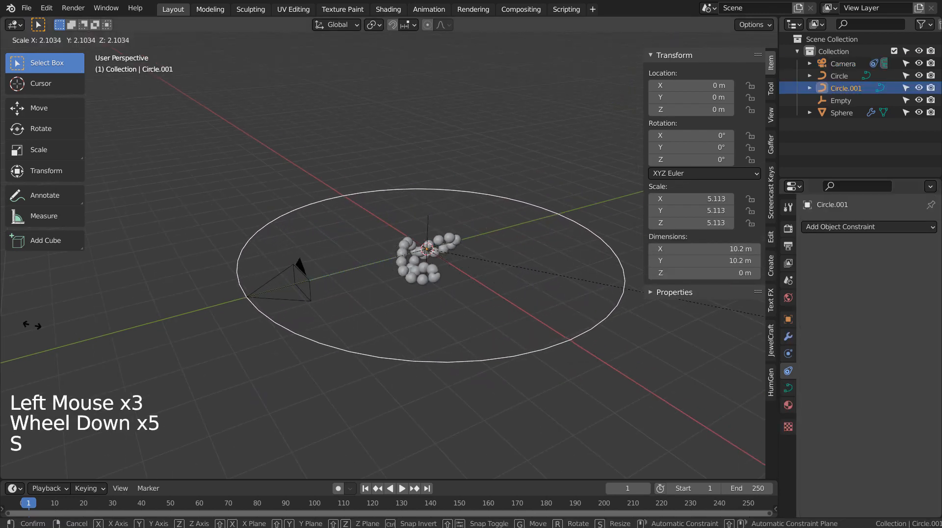
pyautogui.click(36, 324)
# Look through the camera, play the animation briefly and return to the first frame.
pyautogui.press('KP_0')
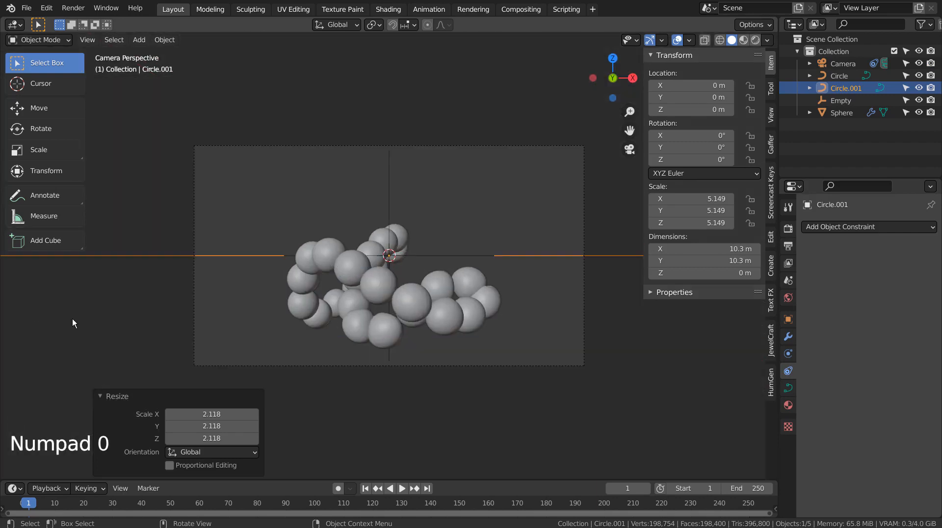
pyautogui.click(405, 492)
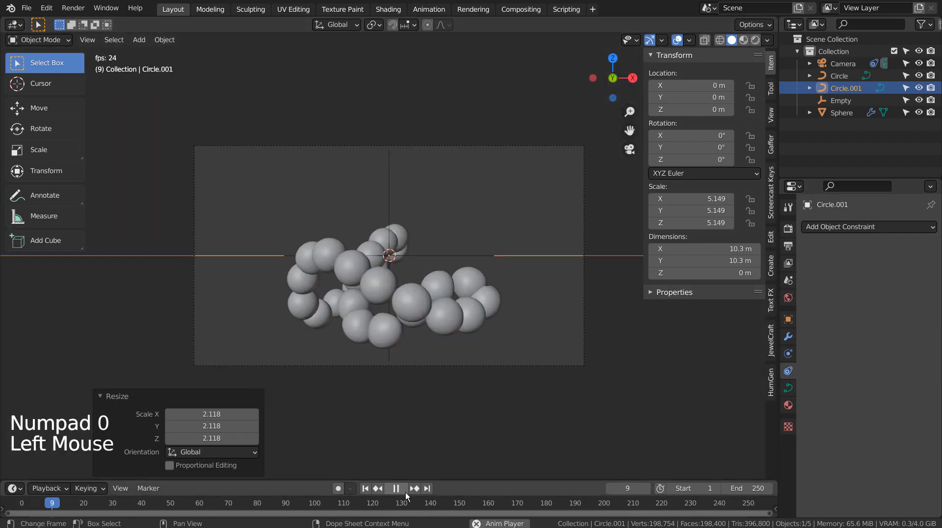
pyautogui.click(405, 492)
pyautogui.click(367, 491)
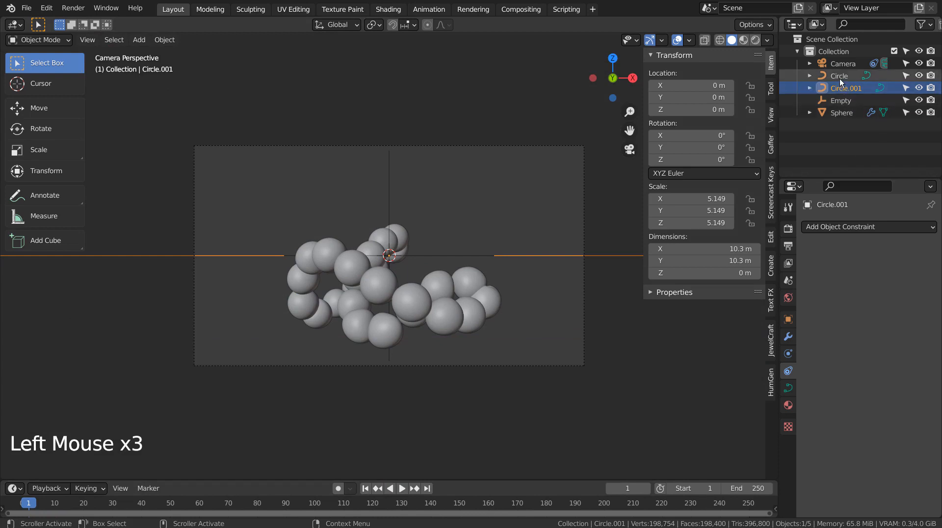
# Animate the path in the camera's Follow Path constraint, enable Follow Curve, and start playback.
pyautogui.click(838, 60)
pyautogui.click(882, 367)
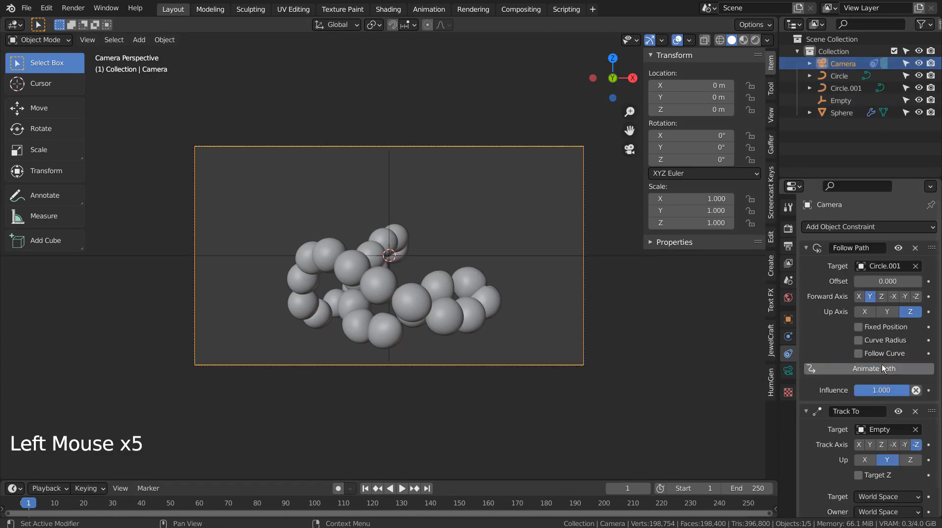
pyautogui.click(864, 354)
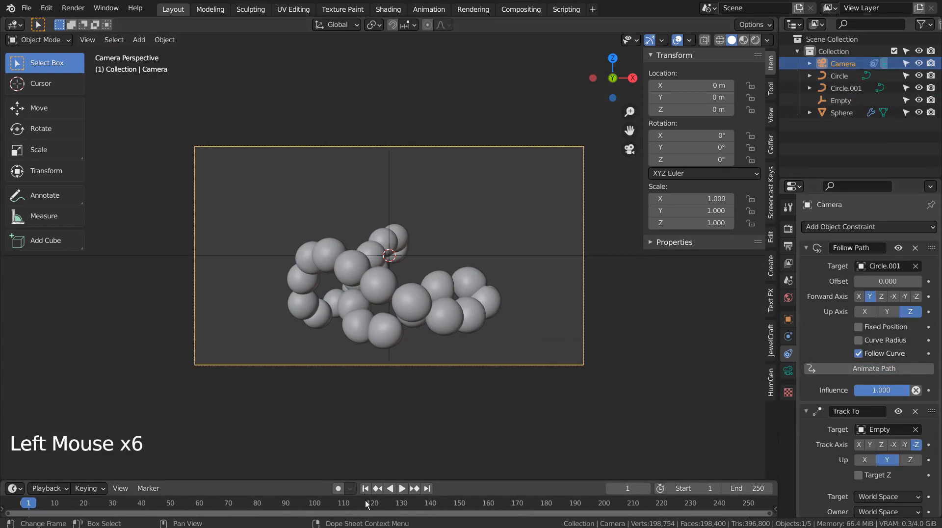
pyautogui.click(403, 487)
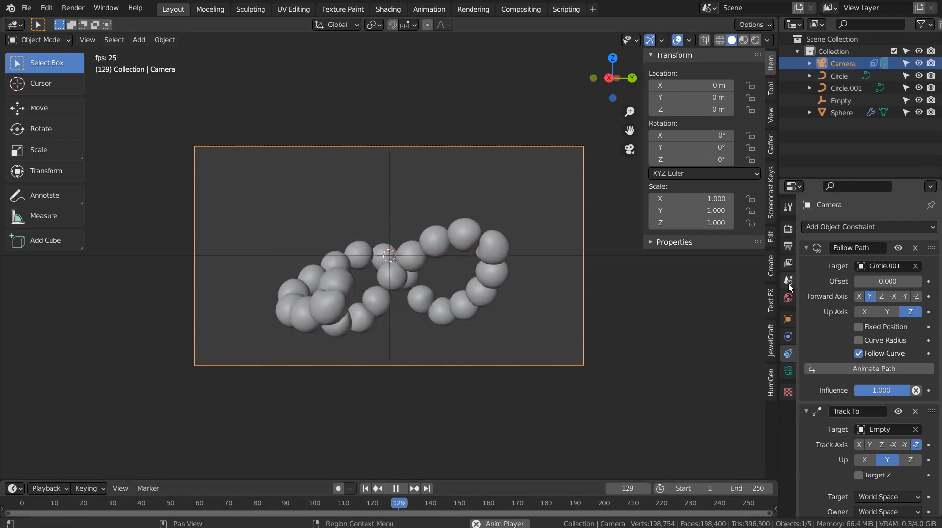
# Set the camera's X location to 0.43 m and Z location to 1.46 m, and stop playback.
pyautogui.click(788, 319)
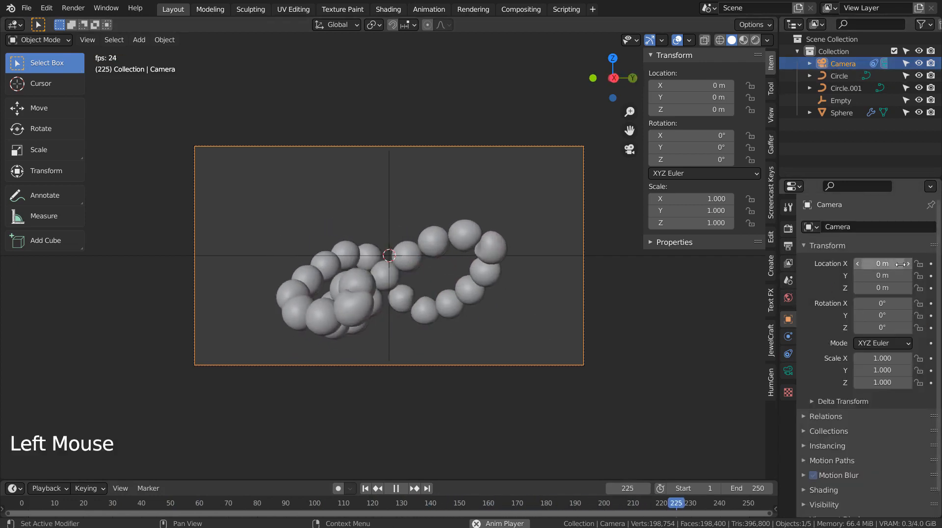
pyautogui.moveTo(888, 285); pyautogui.dragTo(891, 264)
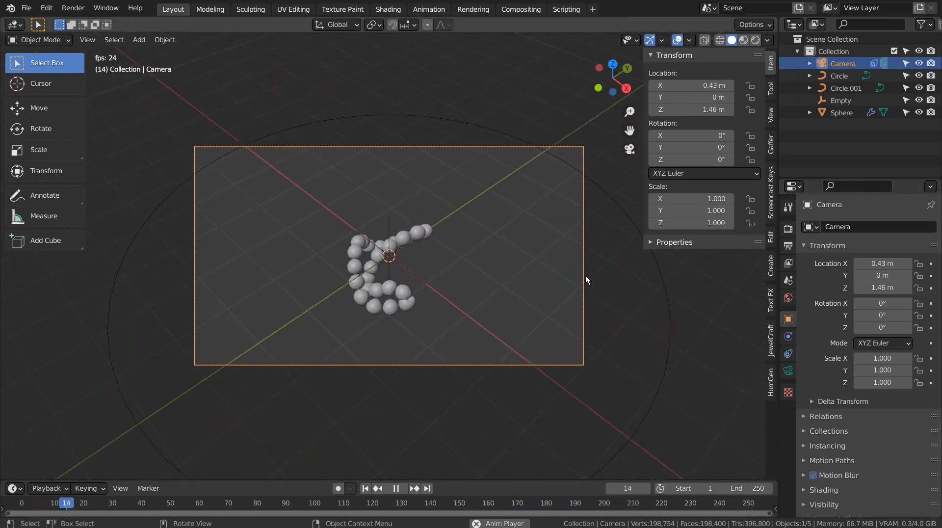
pyautogui.click(395, 488)
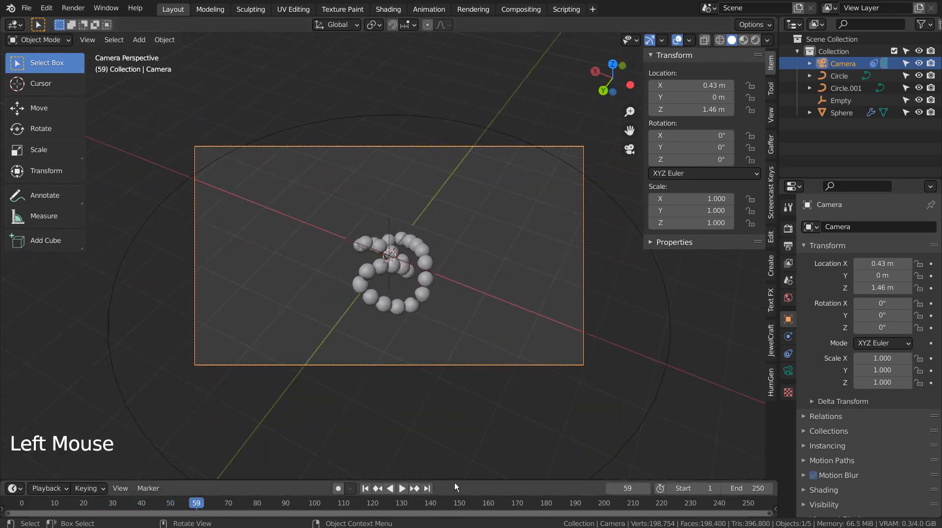
# Set the animation's end frame to 100, preview it from the first frame, and return to the start.
pyautogui.doubleClick(738, 486)
pyautogui.write('100')
pyautogui.press('Return')
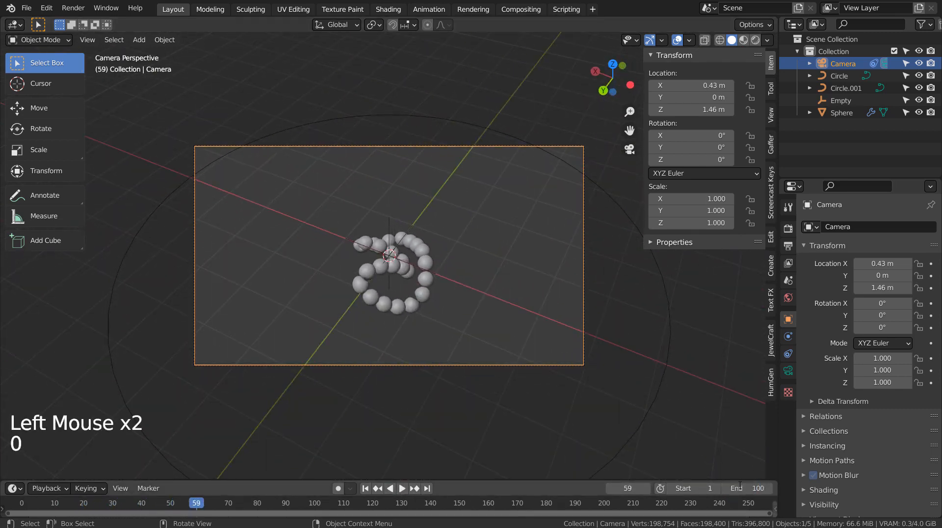
pyautogui.click(365, 488)
pyautogui.click(401, 488)
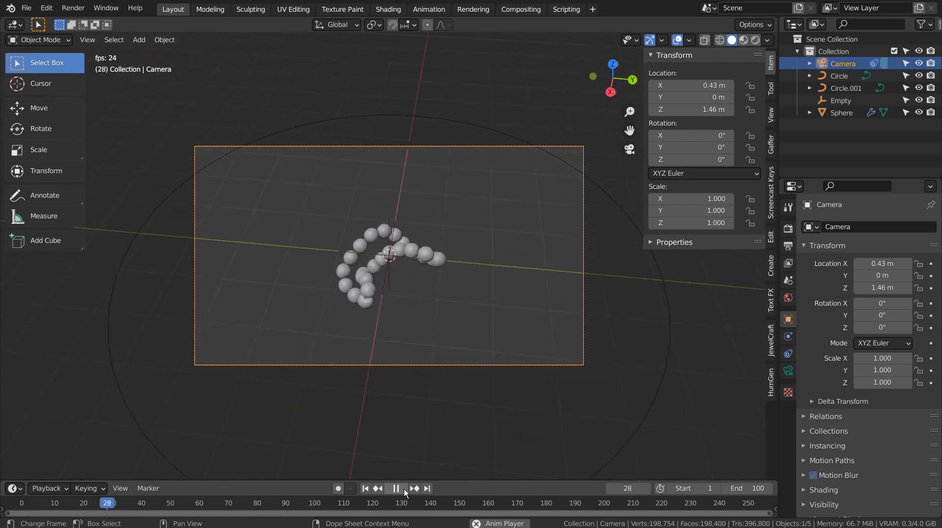
pyautogui.click(403, 489)
pyautogui.click(366, 489)
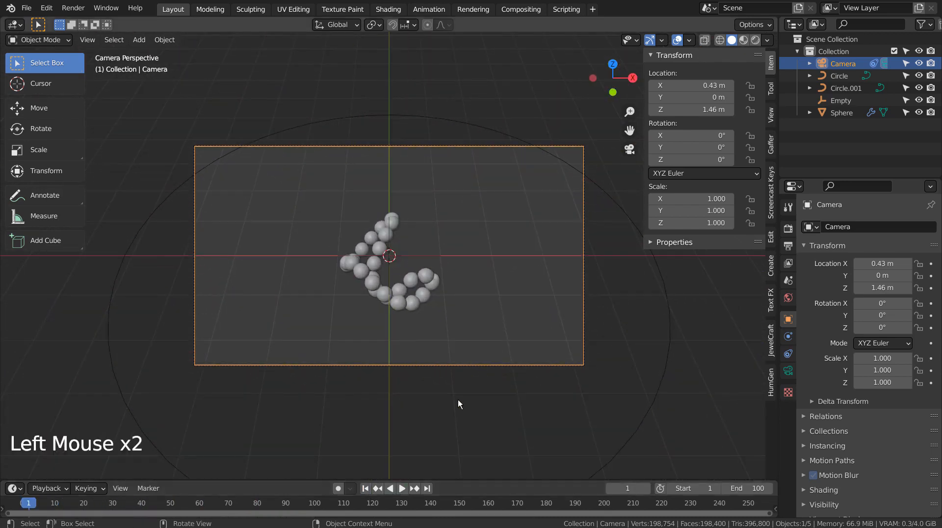
# Switch the viewport to Material Preview shading and select the bead string.
pyautogui.moveTo(626, 287); pyautogui.dragTo(534, 371, button='middle')
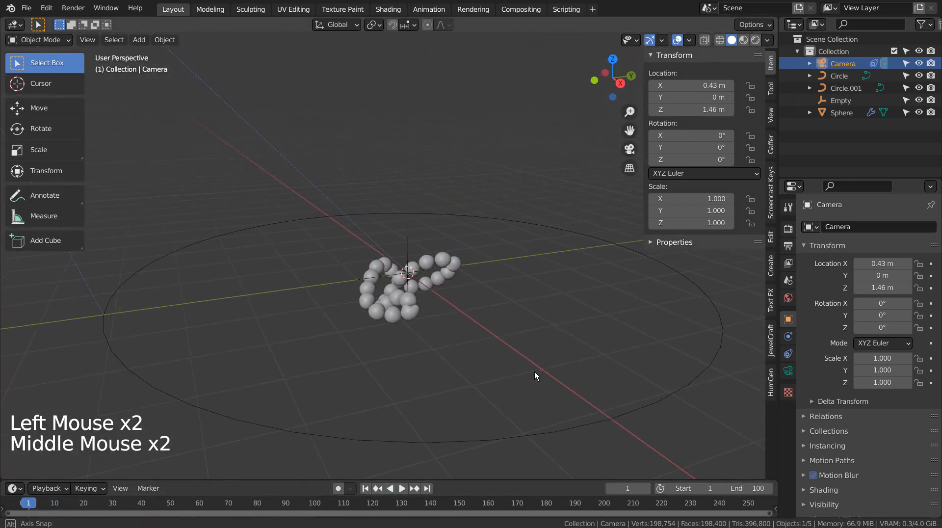
pyautogui.click(744, 40)
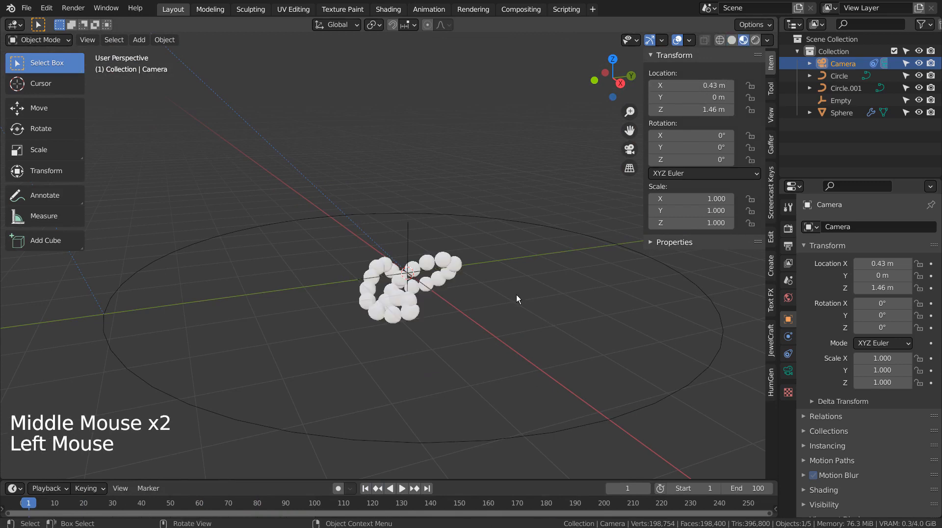
pyautogui.moveTo(517, 296); pyautogui.dragTo(545, 320, button='middle')
pyautogui.scroll(4, 513, 315)
pyautogui.click(438, 238)
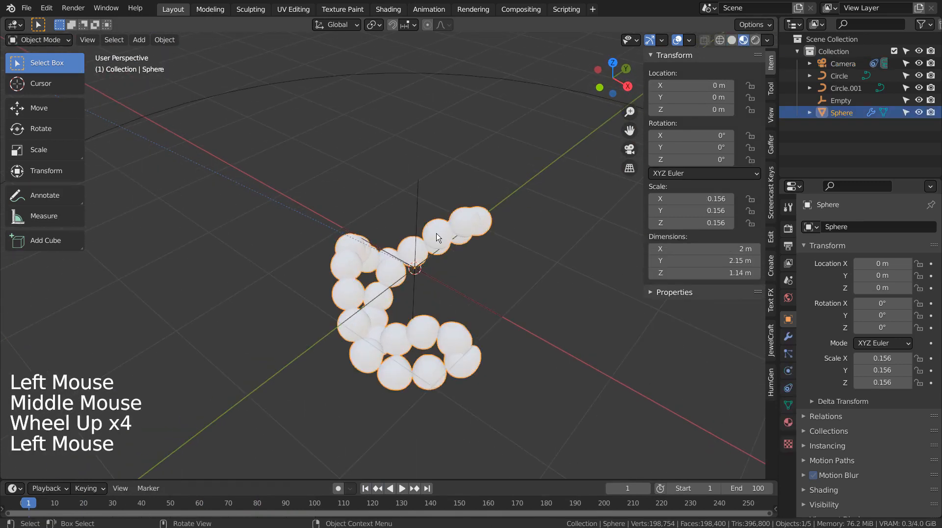
# Open the Shading workspace and create a new material for the beads.
pyautogui.click(391, 9)
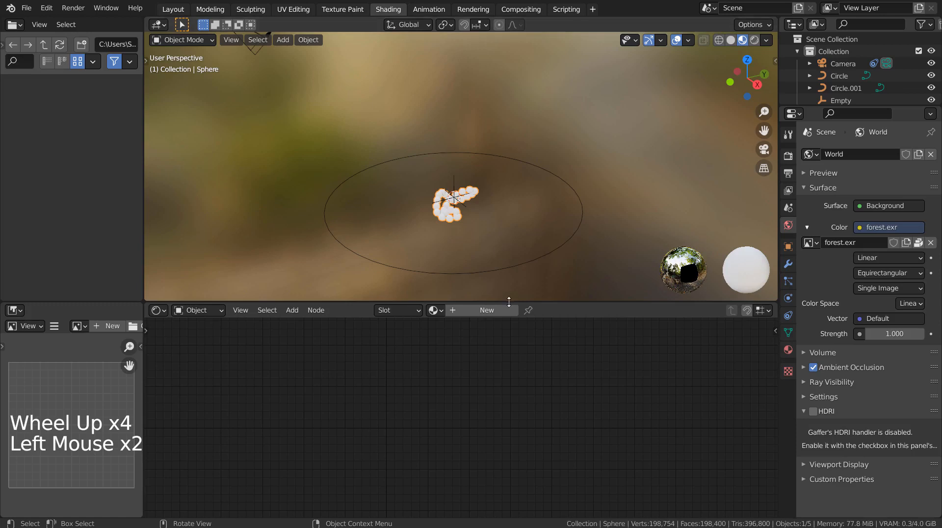
pyautogui.click(488, 310)
pyautogui.keyDown('shift'); pyautogui.moveTo(320, 377); pyautogui.dragTo(419, 421, button='middle'); pyautogui.keyUp('shift')
pyautogui.click(516, 359)
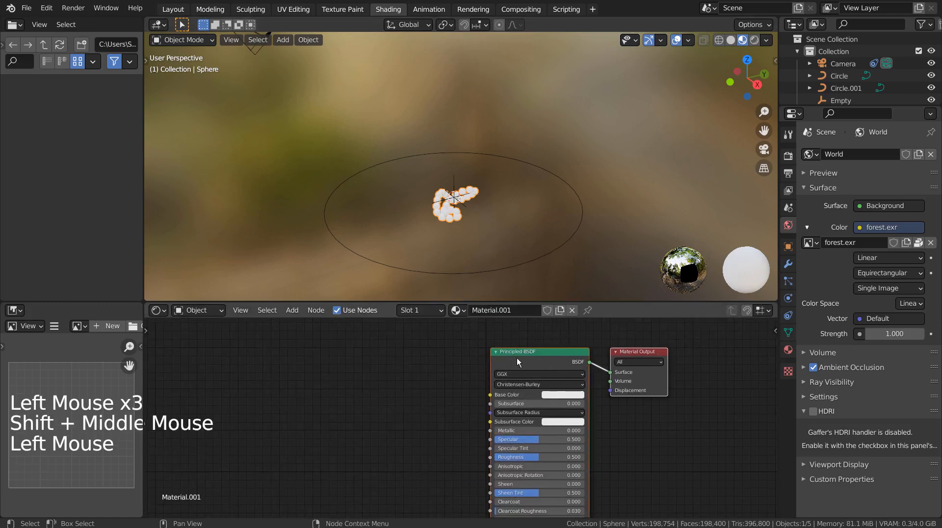
# Add a ColorRamp node before the Principled BSDF in the bead material.
pyautogui.hotkey('shift', 'a')
pyautogui.click(346, 364)
pyautogui.write('c')
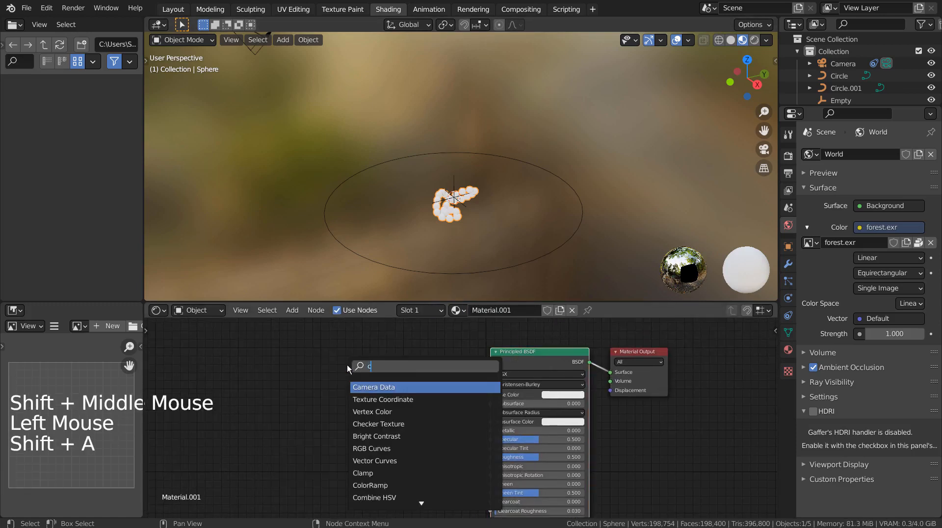
pyautogui.click(387, 484)
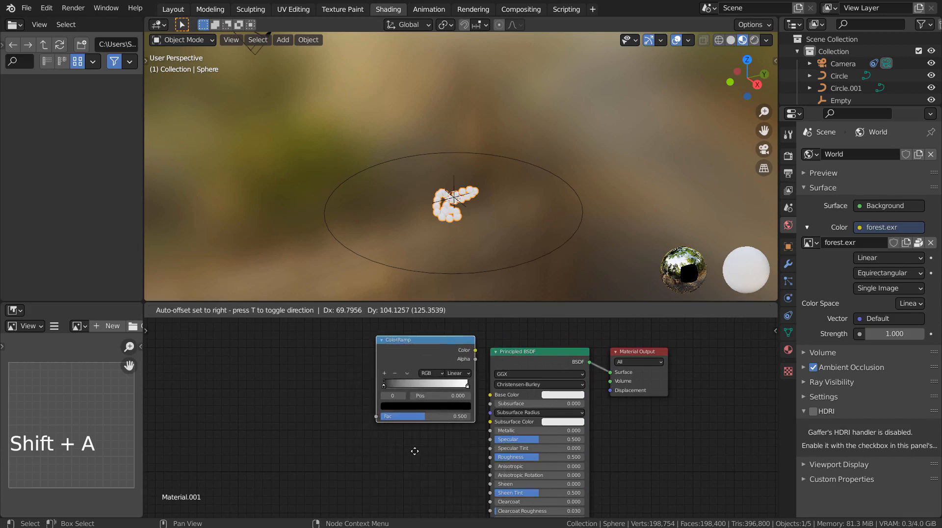
pyautogui.click(391, 466)
# Add a Gradient Texture and connect its Color through the ColorRamp's Fac to the Principled BSDF's Base Color.
pyautogui.hotkey('shift', 'a')
pyautogui.click(313, 384)
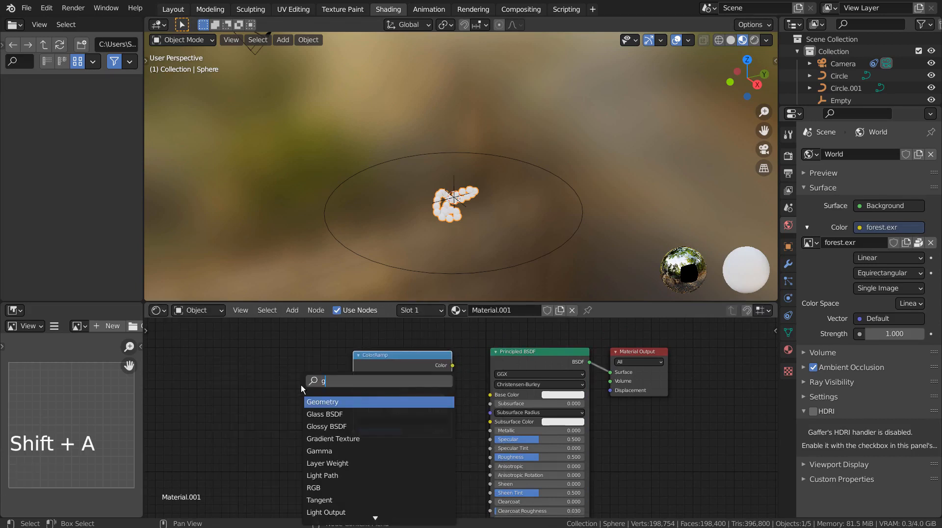
pyautogui.write('gra')
pyautogui.click(315, 401)
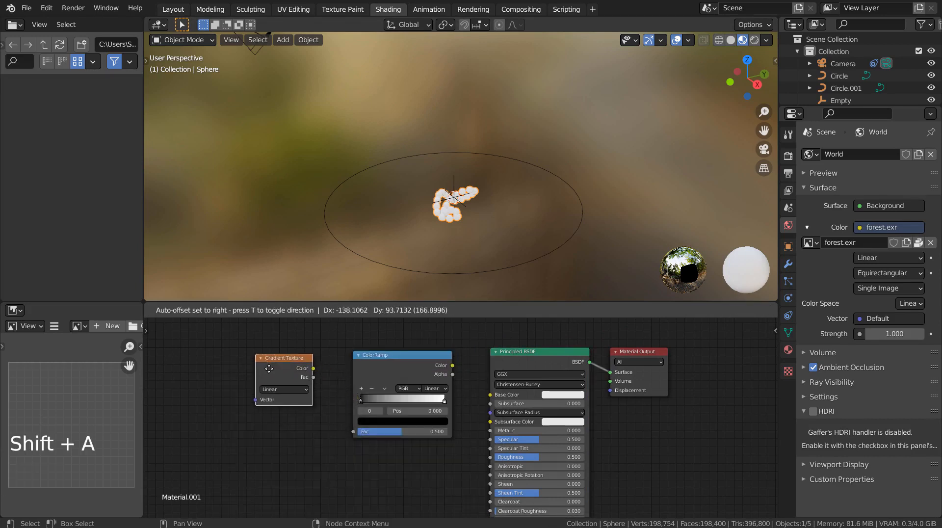
pyautogui.click(268, 368)
pyautogui.moveTo(448, 366); pyautogui.dragTo(485, 400)
pyautogui.moveTo(313, 369); pyautogui.dragTo(353, 431)
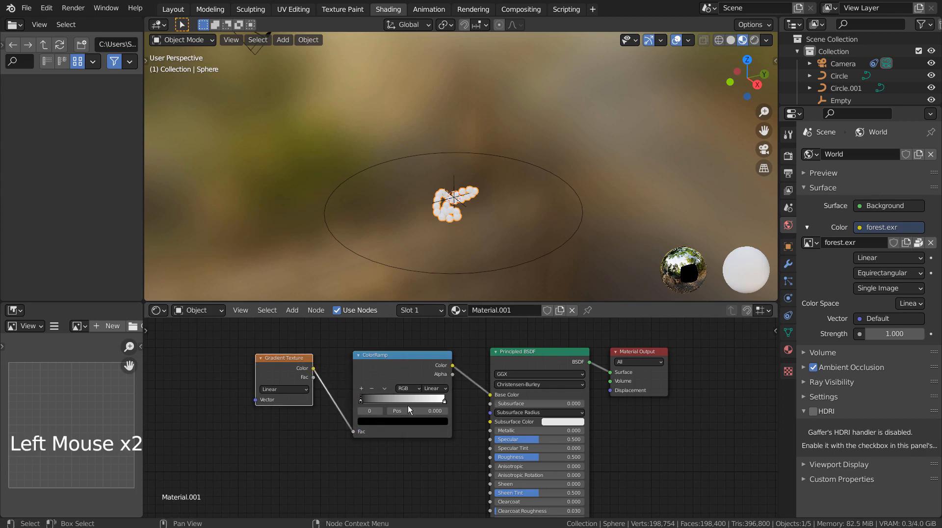
# Set the ColorRamp's color mode to HSV and make its first stop bright red.
pyautogui.moveTo(410, 387); pyautogui.dragTo(410, 410)
pyautogui.click(368, 422)
pyautogui.click(397, 423)
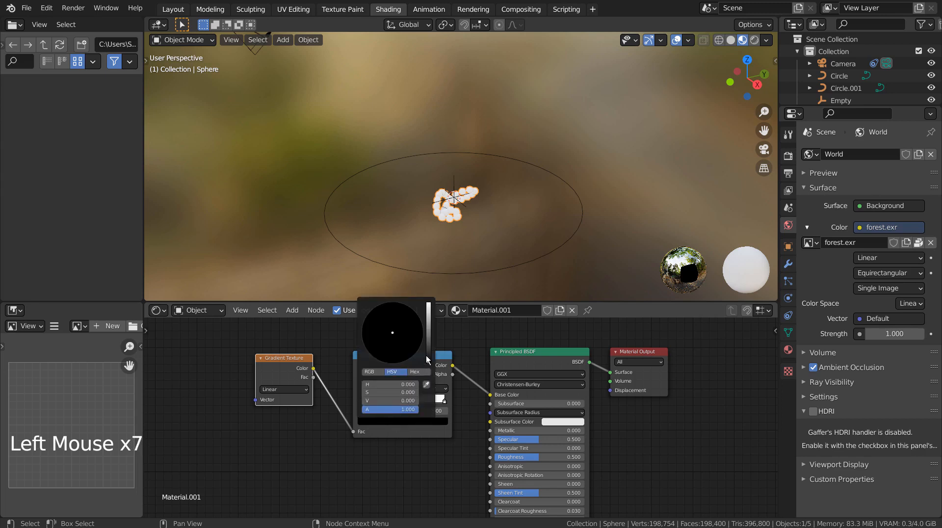
pyautogui.moveTo(428, 359); pyautogui.dragTo(427, 303)
pyautogui.click(393, 357)
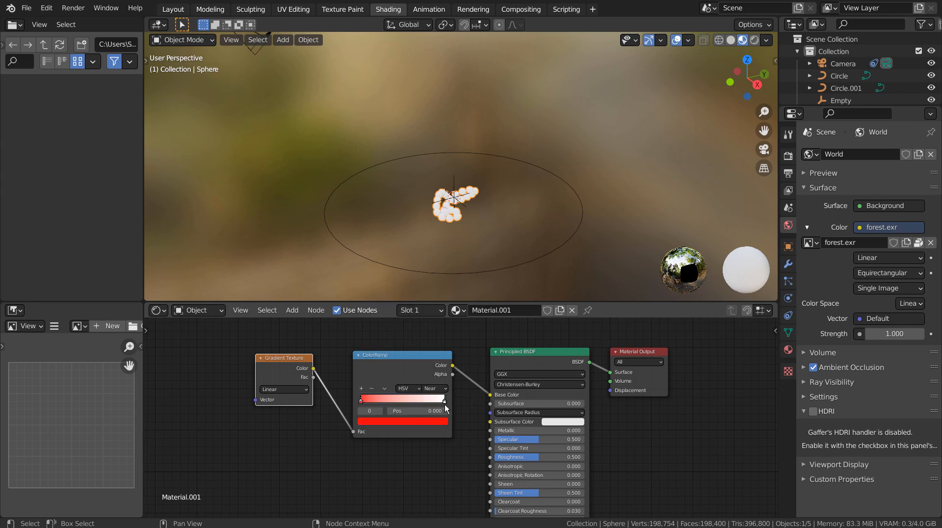
# Change the ColorRamp's last stop, at position 1.000, to bright green.
pyautogui.click(446, 408)
pyautogui.click(445, 402)
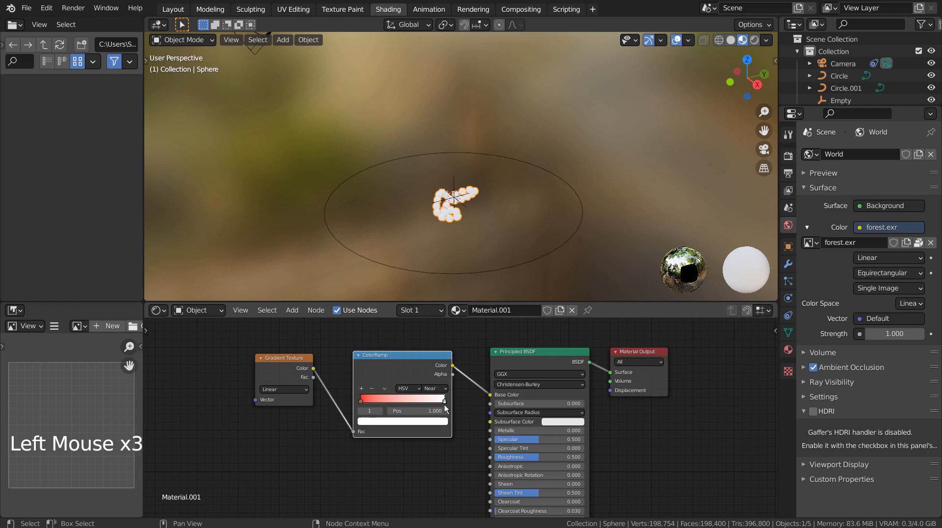
pyautogui.click(433, 421)
pyautogui.moveTo(416, 325); pyautogui.dragTo(362, 326)
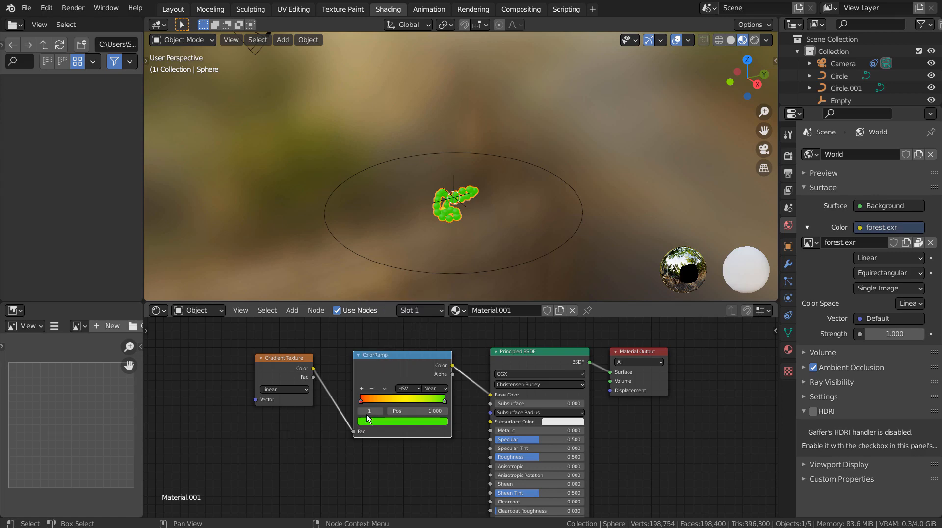
# Inspect the bead colors up close and recolor the yellow middle stop of the ColorRamp to blue.
pyautogui.scroll(4, 499, 240)
pyautogui.moveTo(500, 233); pyautogui.dragTo(472, 200, button='middle')
pyautogui.scroll(2, 428, 238)
pyautogui.scroll(1, 428, 238)
pyautogui.scroll(4, 453, 137)
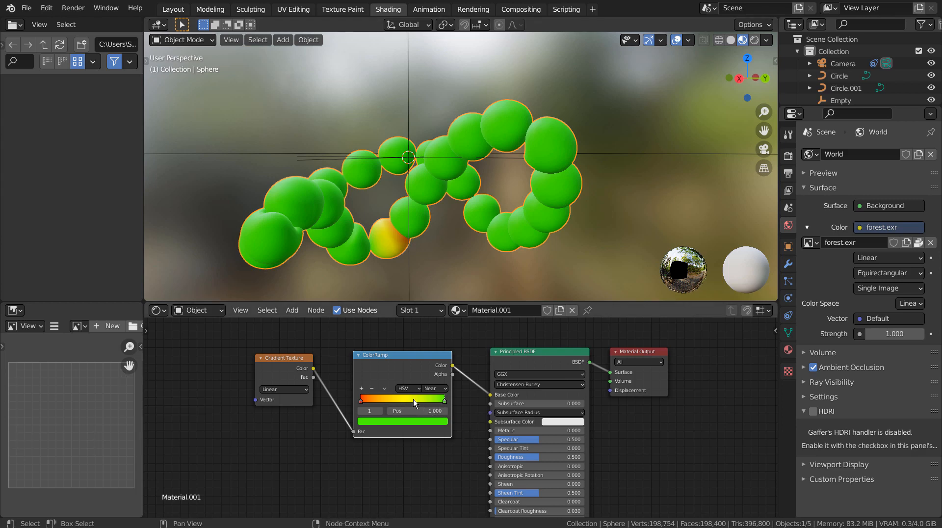
pyautogui.click(401, 426)
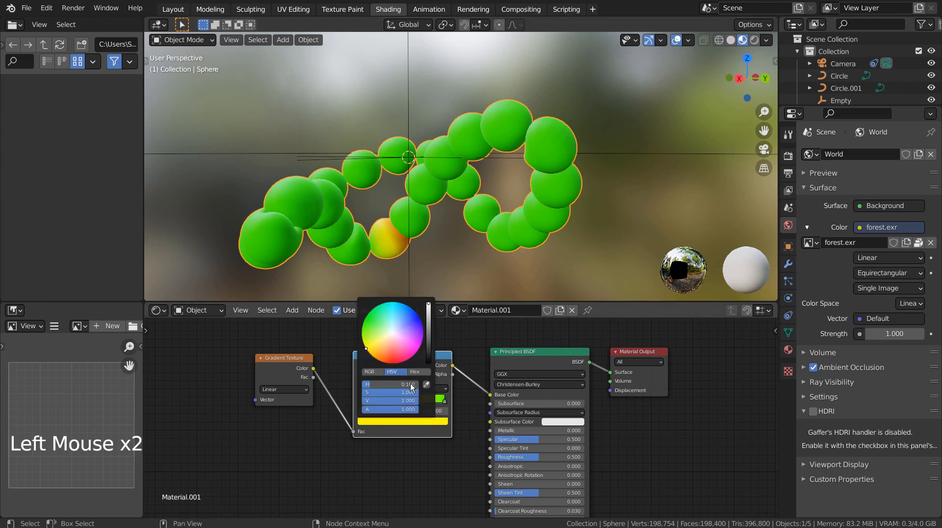
pyautogui.moveTo(406, 337); pyautogui.dragTo(414, 331)
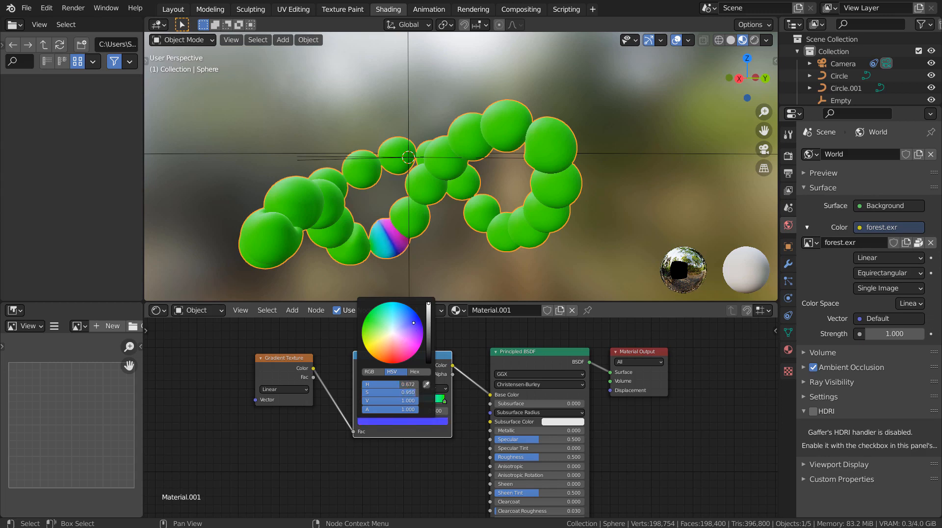
# Try applying the sphere's Array modifier, examine the color spread along the string, and undo the application.
pyautogui.click(411, 460)
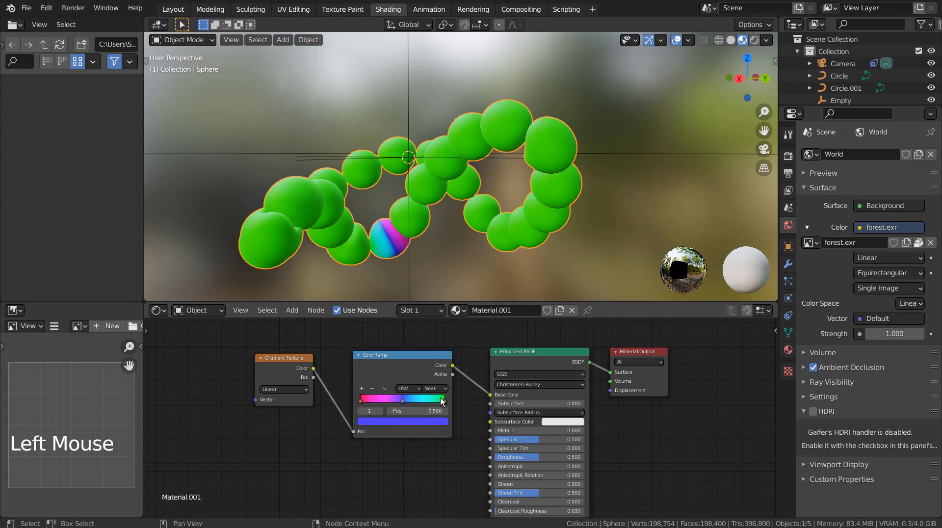
pyautogui.click(789, 264)
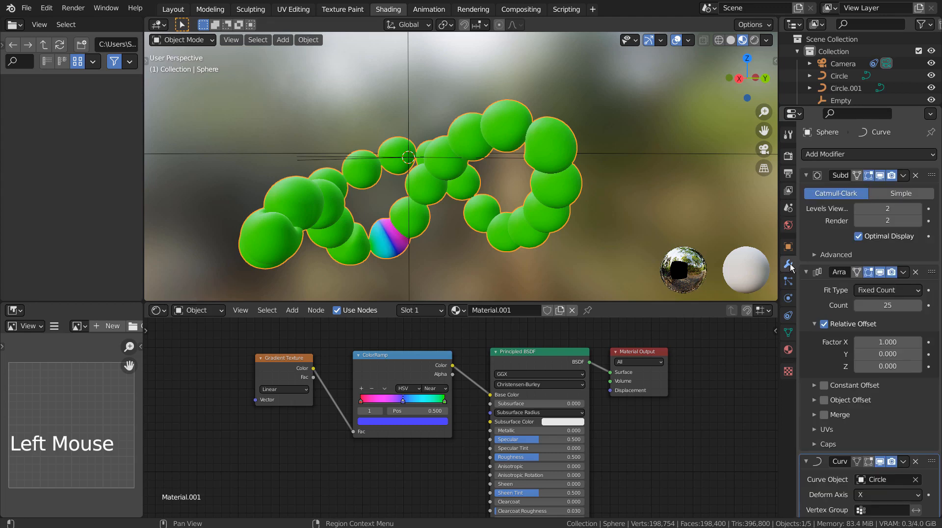
pyautogui.click(815, 358)
pyautogui.press('ctrl')
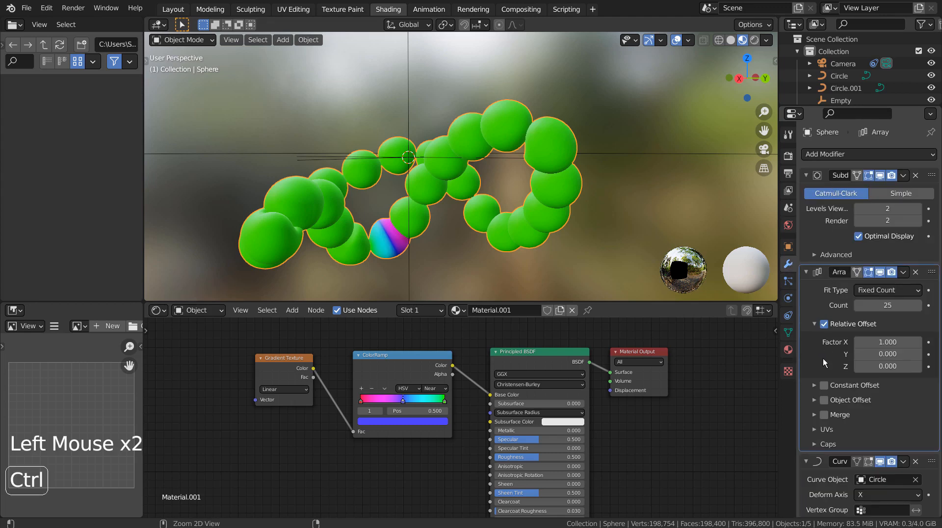
pyautogui.hotkey('ctrl', 'a')
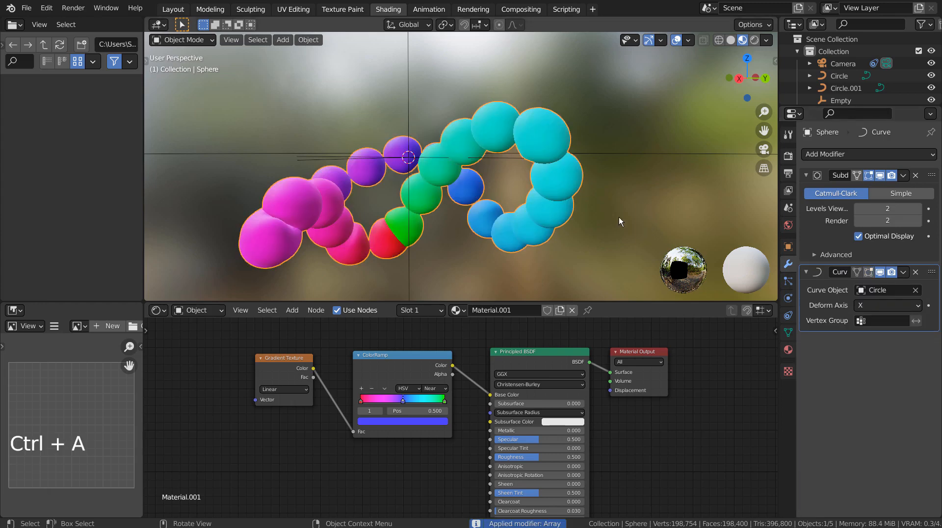
pyautogui.moveTo(569, 205); pyautogui.dragTo(608, 205, button='middle')
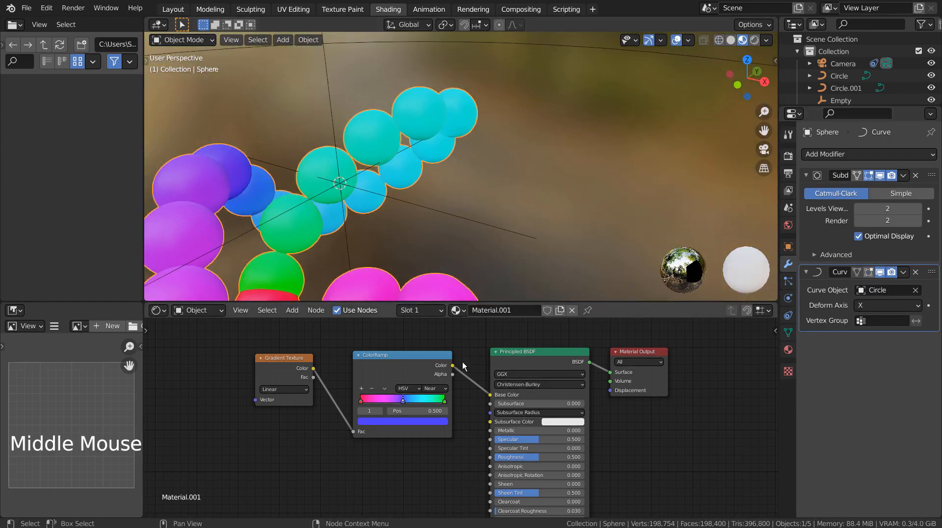
pyautogui.moveTo(402, 275); pyautogui.dragTo(320, 224, button='middle')
pyautogui.scroll(6, 421, 182)
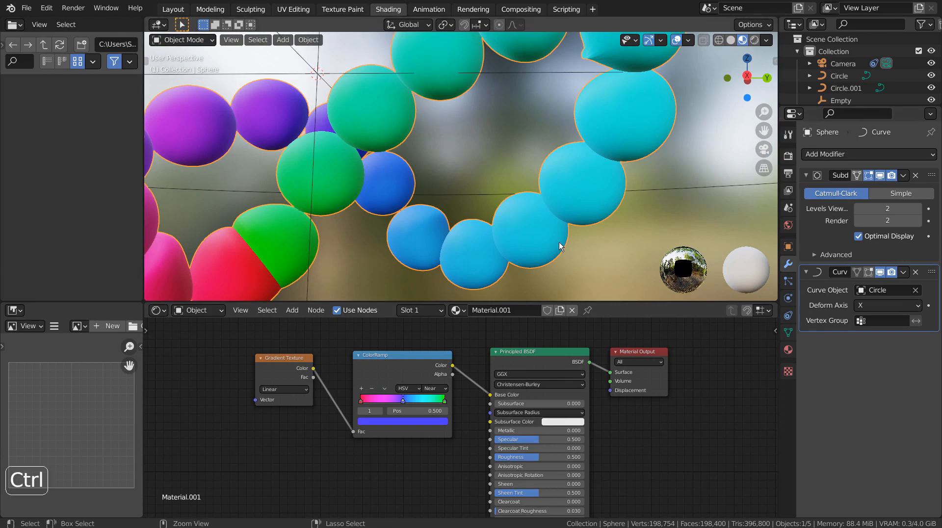
pyautogui.hotkey('ctrl', 'z')
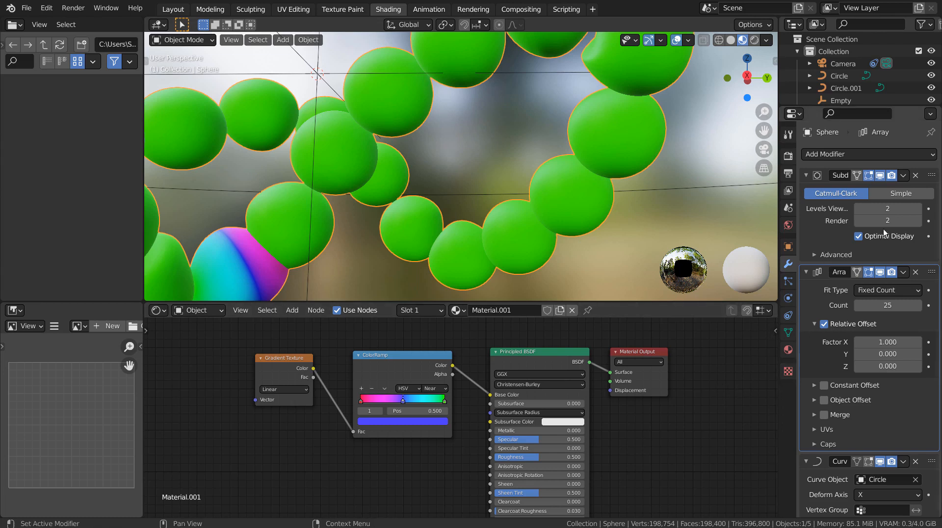
# Apply the sphere's Subdivision modifier.
pyautogui.click(814, 238)
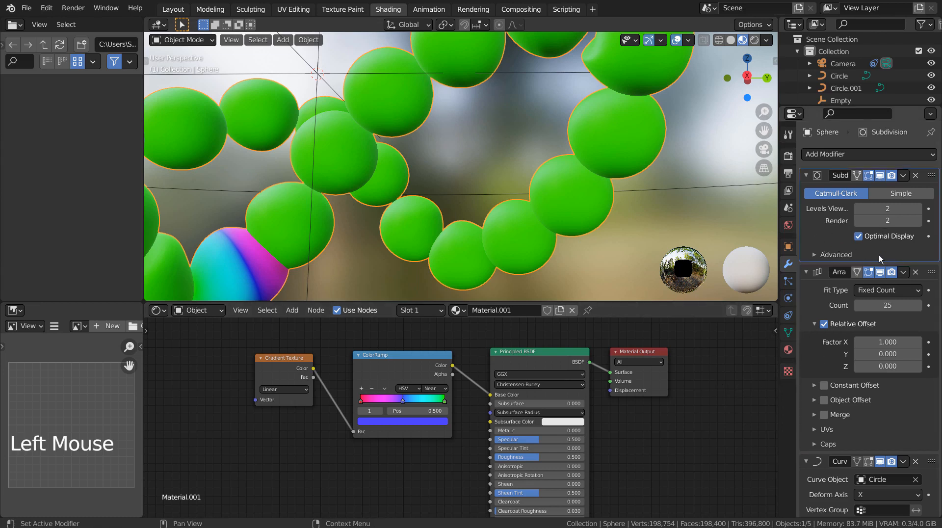
pyautogui.hotkey('ctrl', 'a')
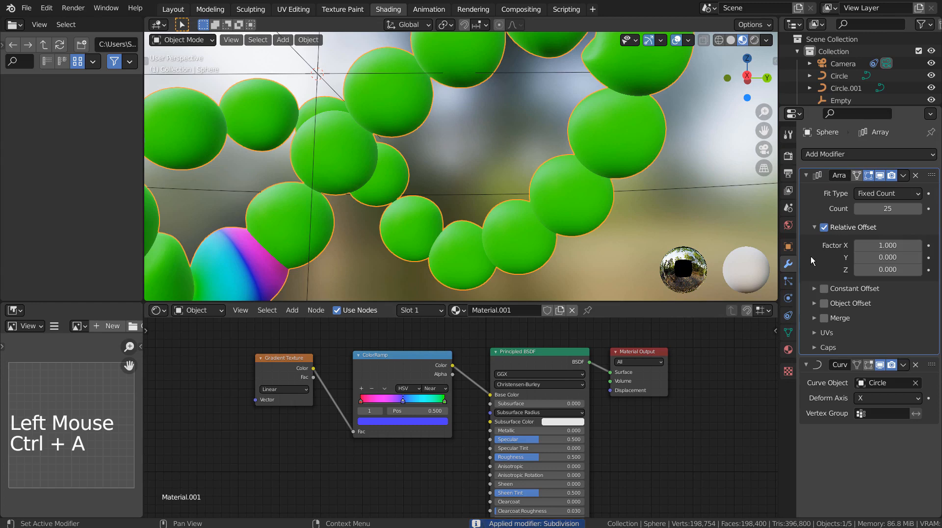
# Add a cyan stop at the far end of the ColorRamp, with blue at about one third and green at about two thirds.
pyautogui.click(602, 399)
pyautogui.scroll(13, 414, 405)
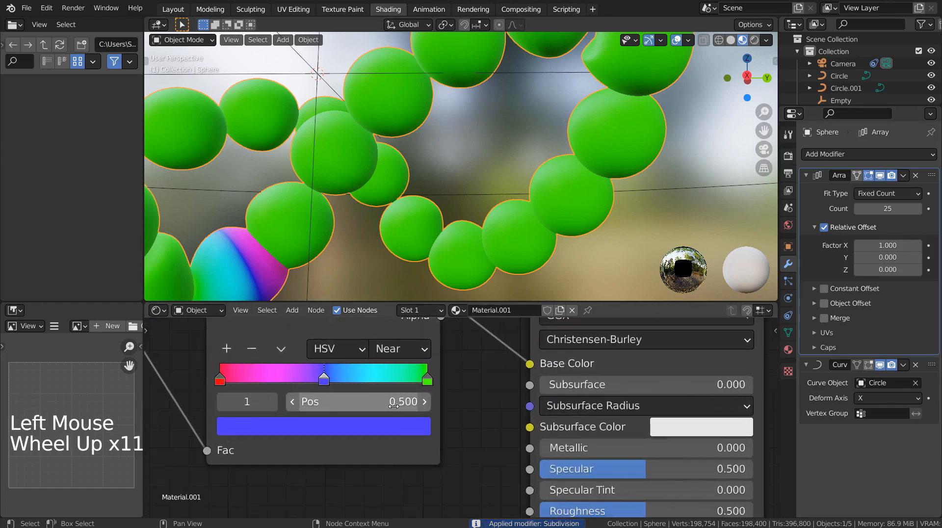
pyautogui.keyDown('shift'); pyautogui.moveTo(461, 396); pyautogui.dragTo(483, 415, button='middle'); pyautogui.keyUp('shift')
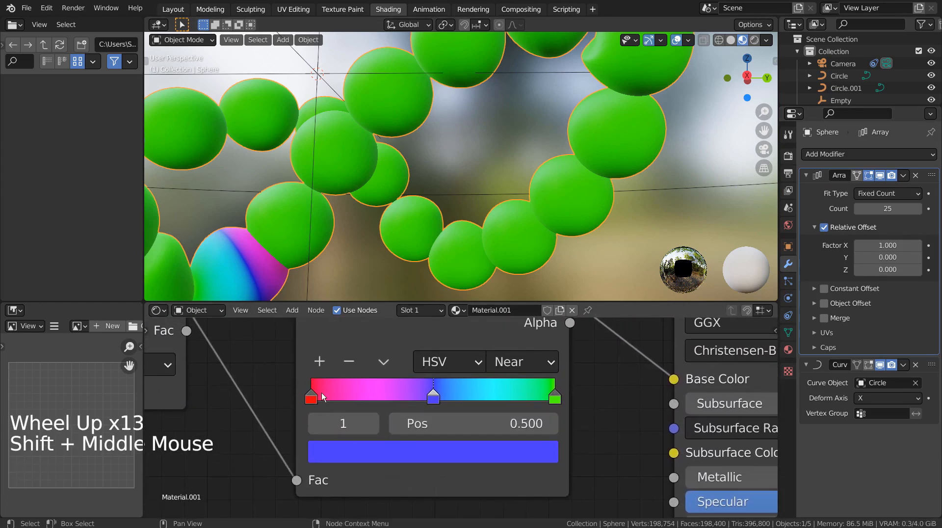
pyautogui.moveTo(379, 411); pyautogui.dragTo(338, 407)
pyautogui.moveTo(558, 401); pyautogui.dragTo(587, 401)
pyautogui.click(325, 364)
# Copy the hex color FF000A from the ColorRamp's first red stop.
pyautogui.click(316, 398)
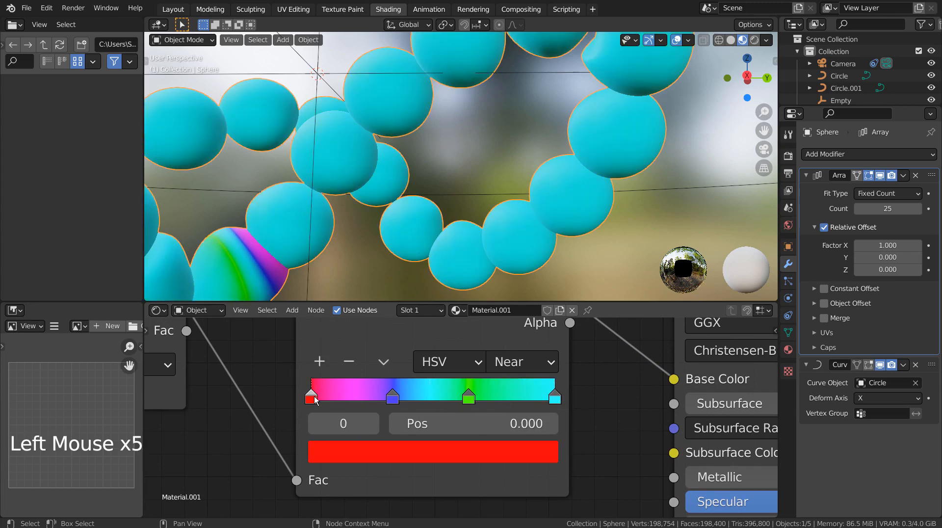
pyautogui.click(373, 450)
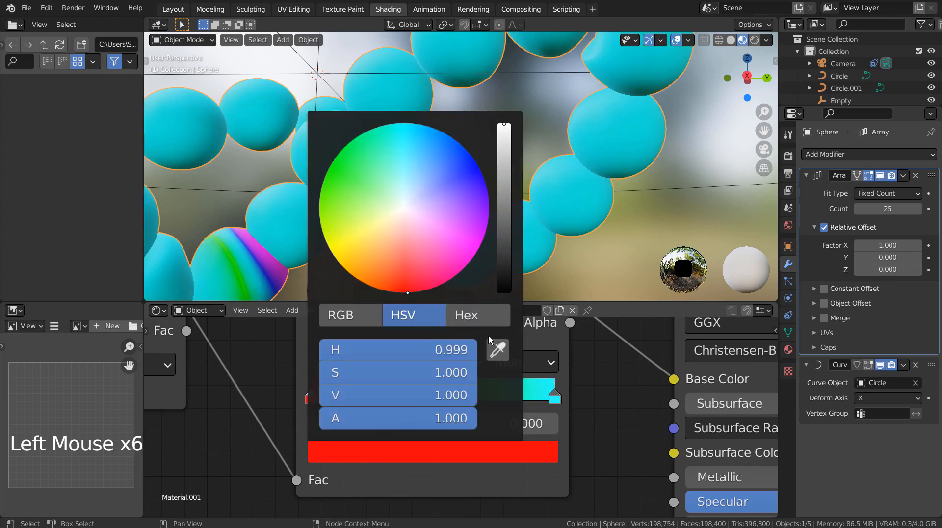
pyautogui.click(475, 321)
pyautogui.click(421, 355)
pyautogui.hotkey('ctrl', 'c')
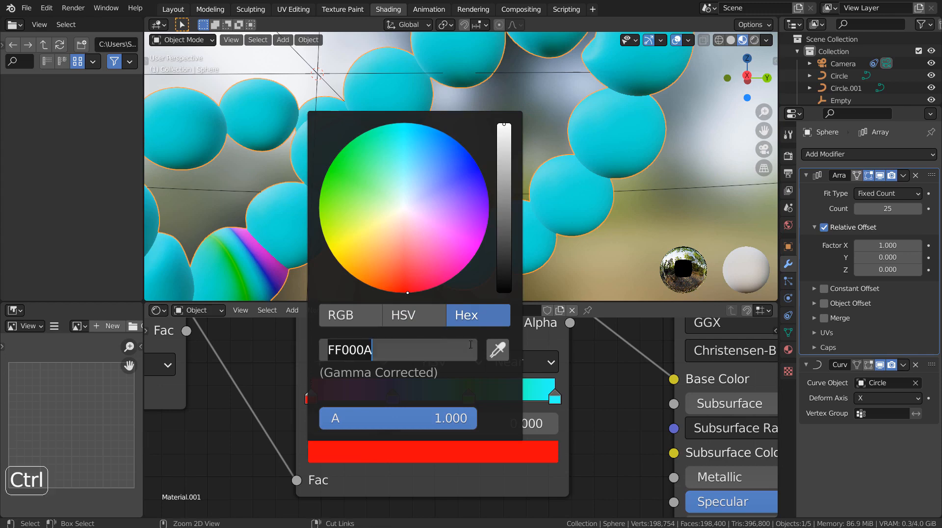
# Paste the copied hex color FF000A into the ColorRamp's last stop, at position 1.000.
pyautogui.click(556, 399)
pyautogui.click(556, 403)
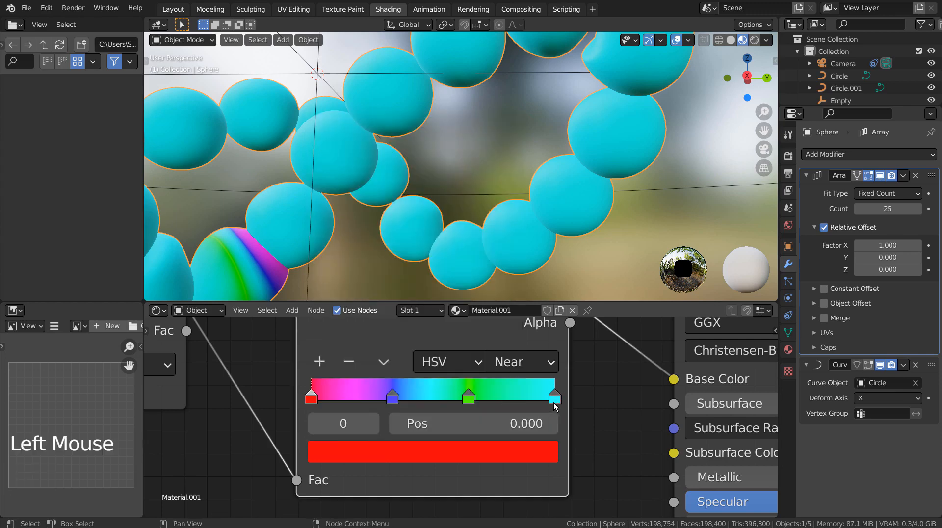
pyautogui.click(555, 402)
pyautogui.click(497, 445)
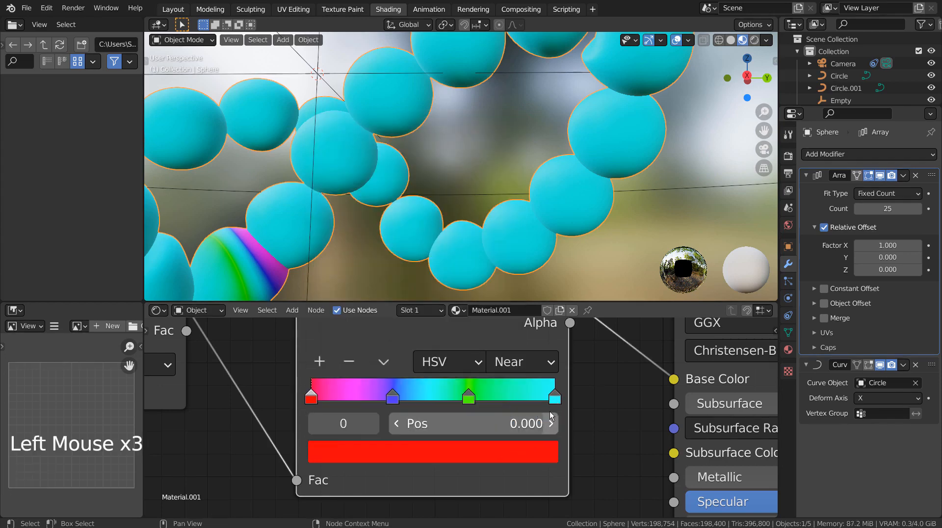
pyautogui.click(555, 402)
pyautogui.click(553, 400)
pyautogui.click(485, 451)
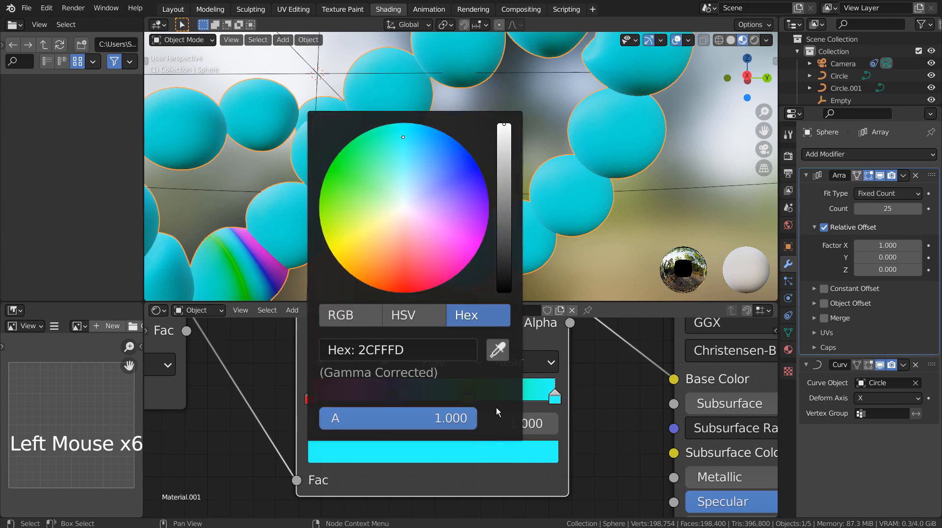
pyautogui.click(430, 355)
pyautogui.hotkey('ctrl', 'v')
pyautogui.press('Return')
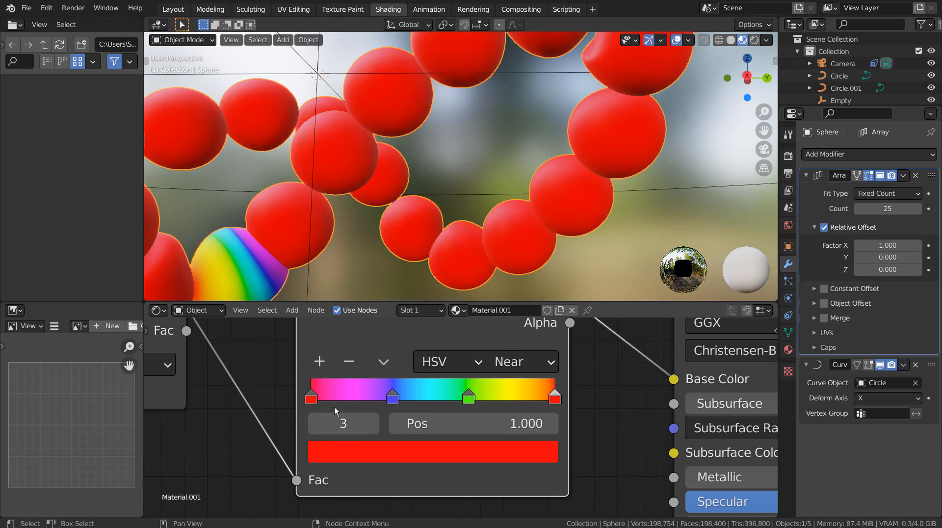
pyautogui.click(598, 413)
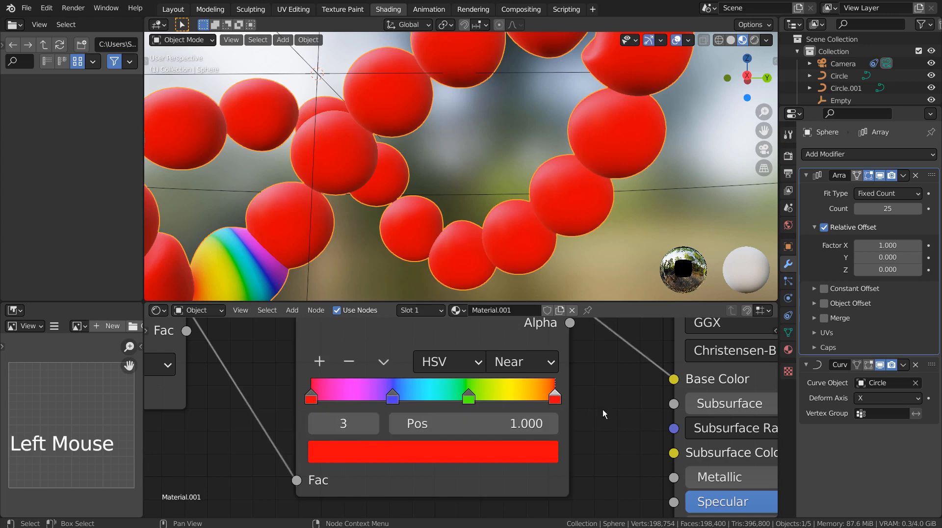
# Apply the Array modifier so the gradient spans the whole bead string, keeping the Curve modifier live.
pyautogui.scroll(2, 822, 253)
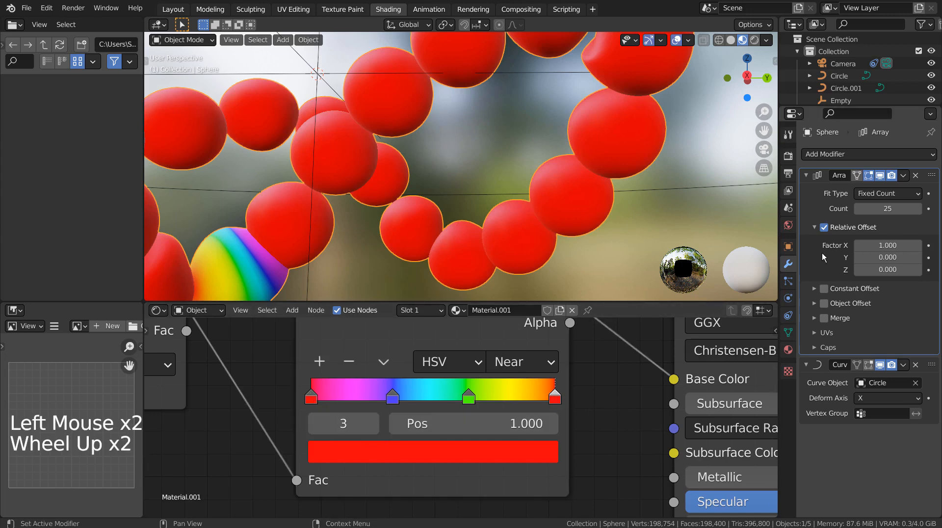
pyautogui.scroll(-5, 823, 254)
pyautogui.scroll(5, 823, 254)
pyautogui.click(812, 276)
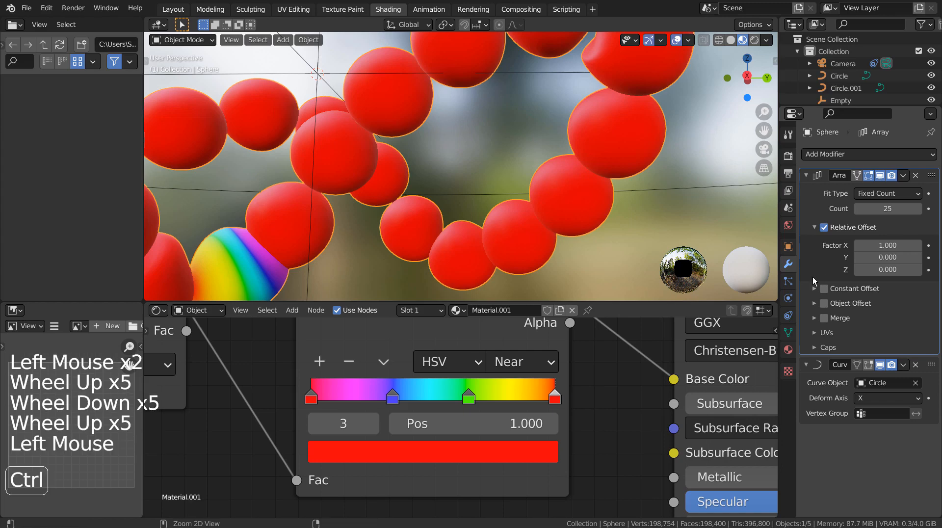
pyautogui.hotkey('ctrl', 'a')
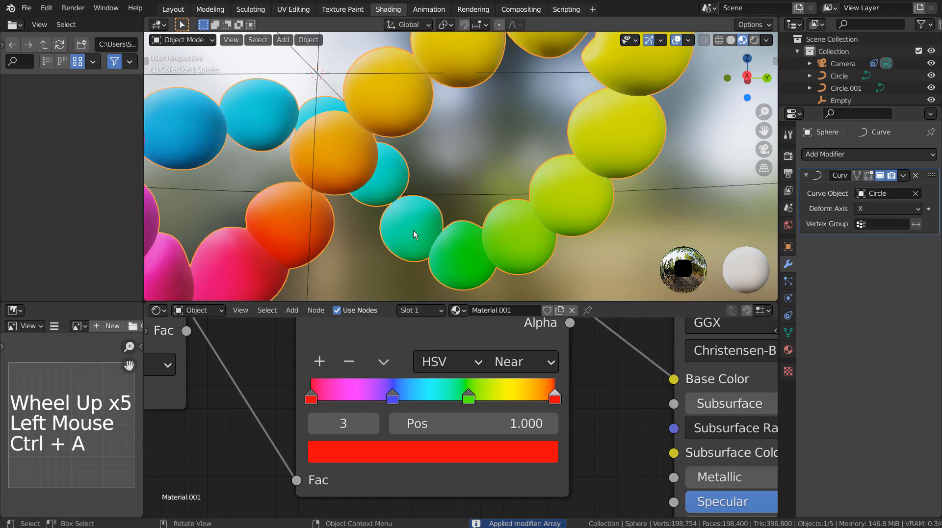
# Examine the color gradient along the bead string and the material's node setup.
pyautogui.scroll(-7, 413, 230)
pyautogui.scroll(-1, 413, 230)
pyautogui.moveTo(413, 231); pyautogui.dragTo(375, 243, button='middle')
pyautogui.scroll(4, 435, 193)
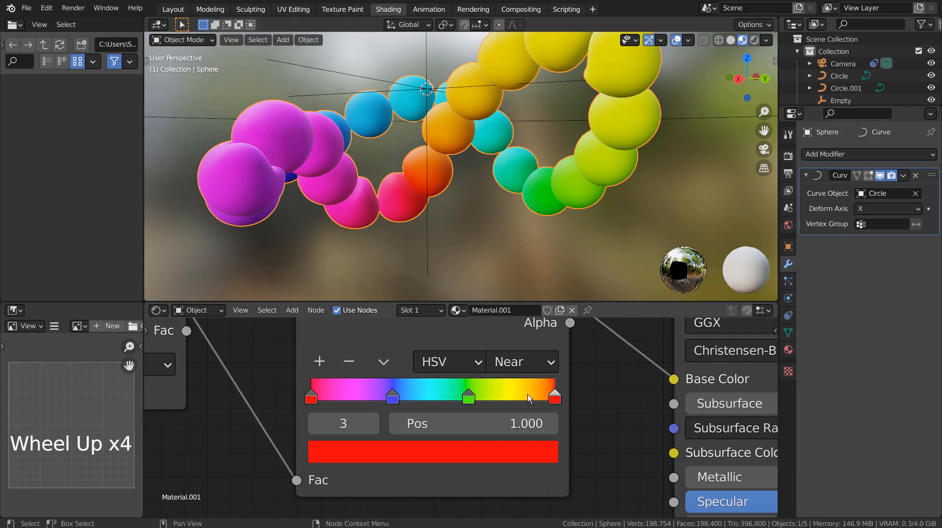
pyautogui.scroll(-4, 564, 395)
pyautogui.scroll(-4, 581, 427)
pyautogui.scroll(-1, 564, 446)
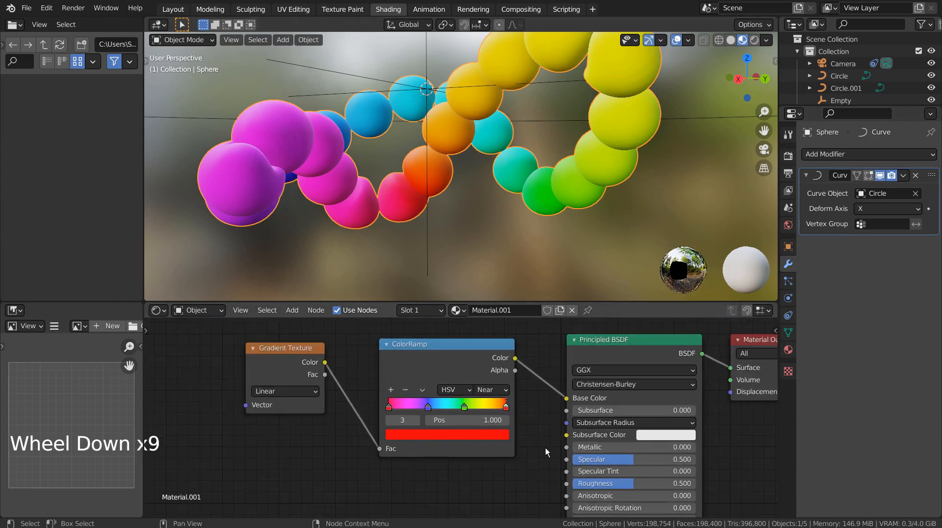
pyautogui.keyDown('shift'); pyautogui.moveTo(546, 447); pyautogui.dragTo(450, 458, button='middle'); pyautogui.keyUp('shift')
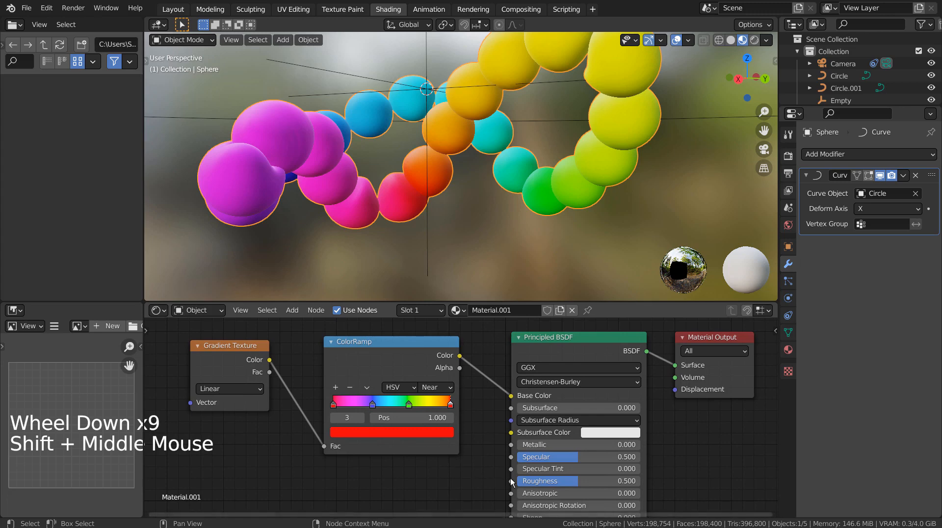
pyautogui.scroll(1, 453, 462)
pyautogui.keyDown('shift'); pyautogui.moveTo(452, 463); pyautogui.dragTo(497, 492, button='middle'); pyautogui.keyUp('shift')
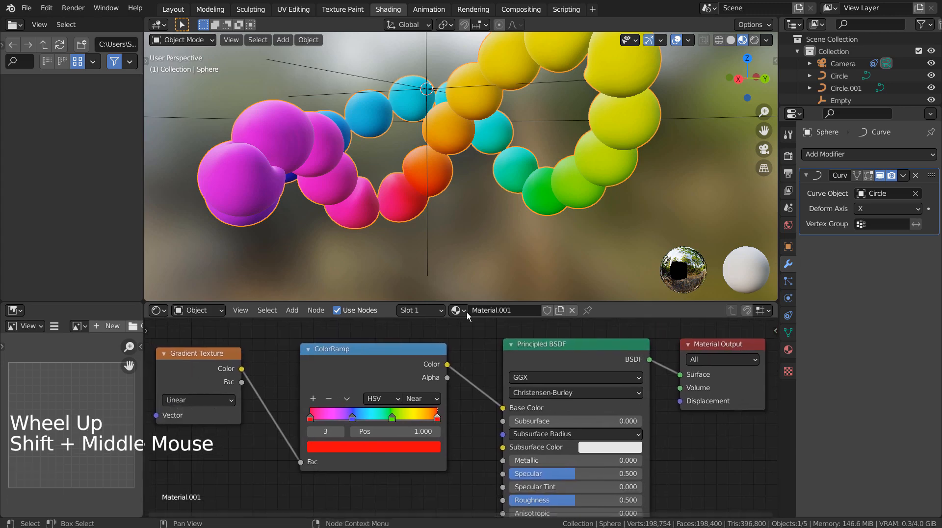
# Return to the Layout workspace and lower the bead material's Roughness to 0.136 for a glossy surface.
pyautogui.click(174, 9)
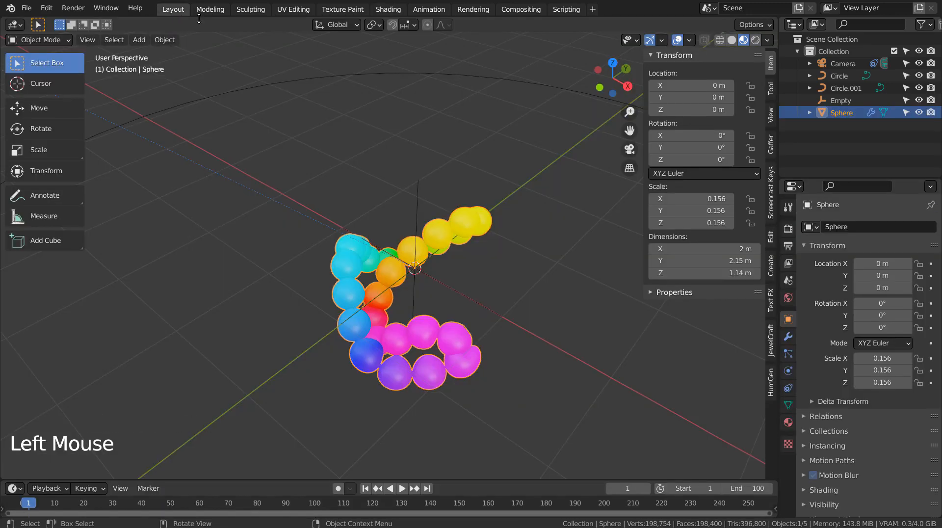
pyautogui.moveTo(575, 269)
pyautogui.mouseDown(button='middle')
pyautogui.moveTo(554, 376)
pyautogui.moveTo(431, 373)
pyautogui.moveTo(199, 263)
pyautogui.moveTo(449, 303)
pyautogui.moveTo(504, 302)
pyautogui.mouseUp(button='middle')
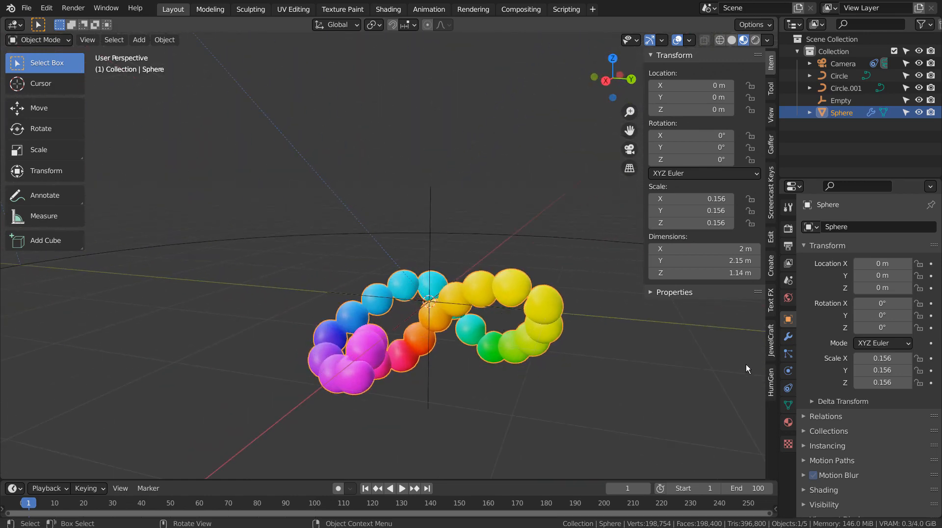
pyautogui.click(788, 422)
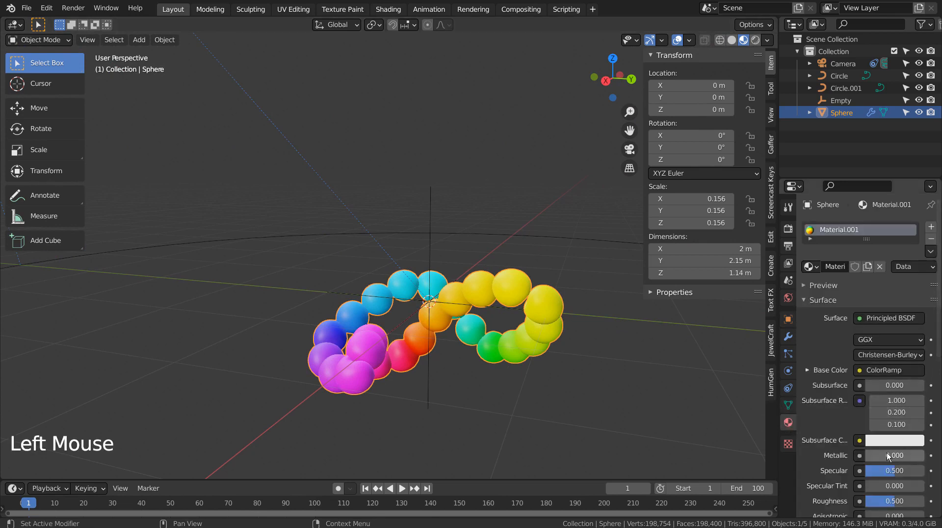
pyautogui.moveTo(893, 500); pyautogui.dragTo(874, 501)
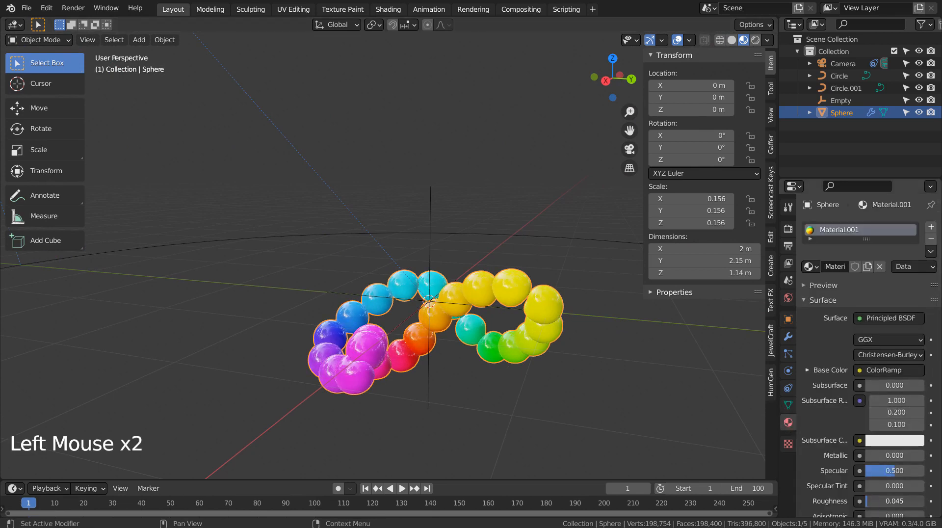
pyautogui.moveTo(515, 343); pyautogui.dragTo(435, 395, button='middle')
pyautogui.scroll(4, 569, 363)
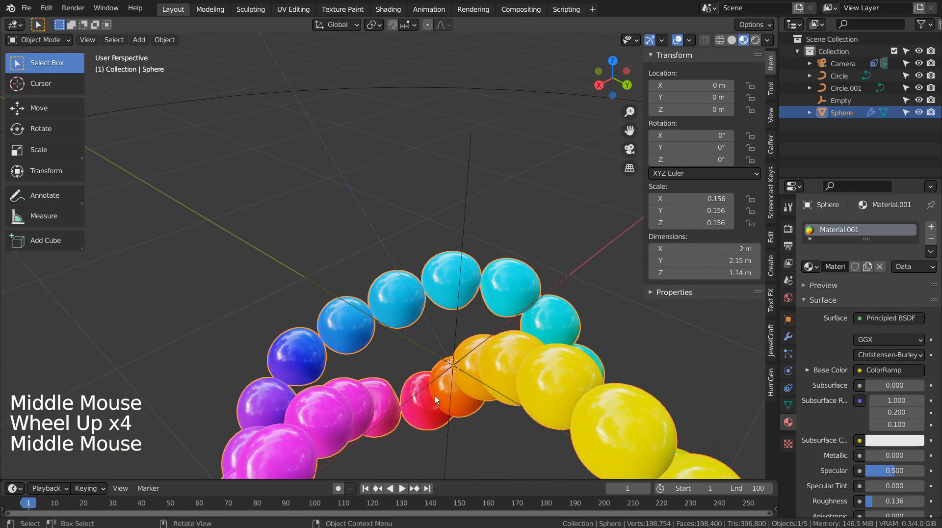
pyautogui.scroll(-2, 490, 367)
pyautogui.keyDown('shift'); pyautogui.moveTo(487, 361); pyautogui.dragTo(438, 297, button='middle'); pyautogui.keyUp('shift')
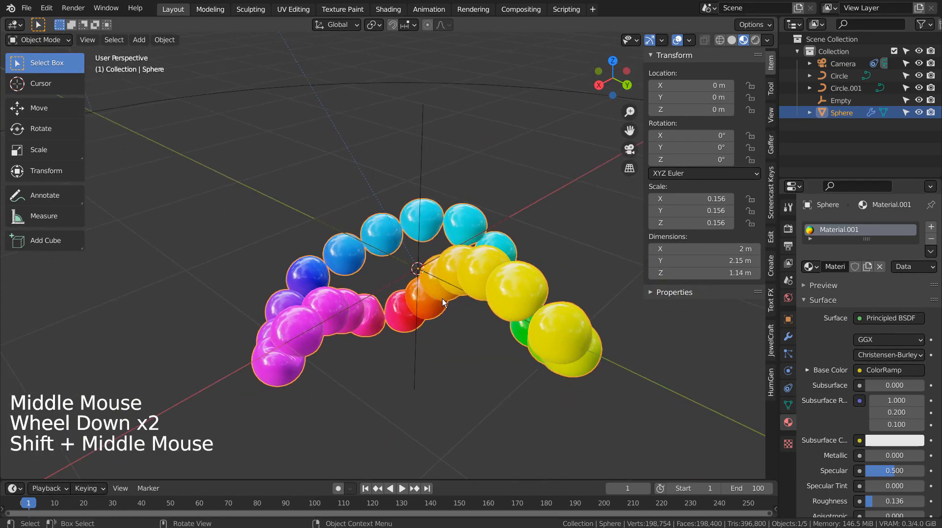
# Save the project in the ball animation folder, overwriting blueprint.blend.
pyautogui.hotkey('ctrl', 's')
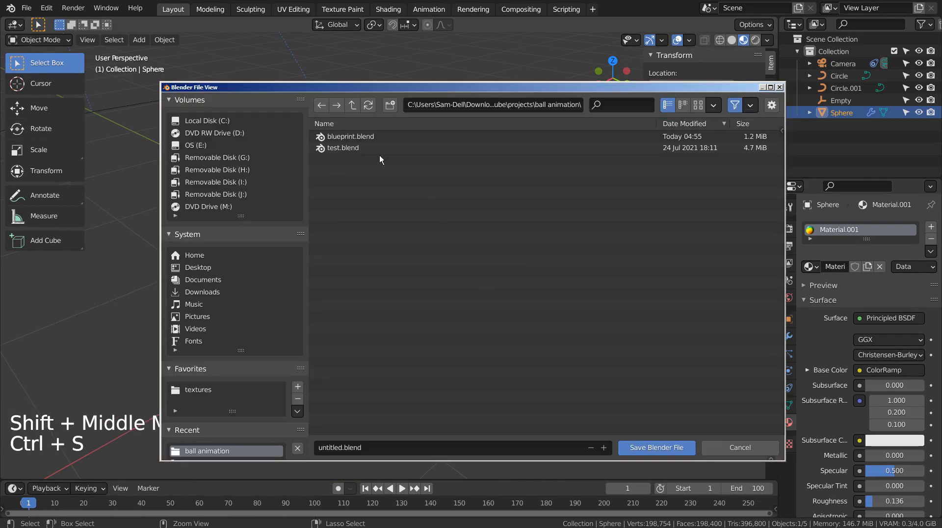
pyautogui.click(365, 137)
pyautogui.doubleClick(365, 140)
# Try sliding the bead string along its curve by changing its X location, and undo the move.
pyautogui.moveTo(443, 304); pyautogui.dragTo(501, 318, button='middle')
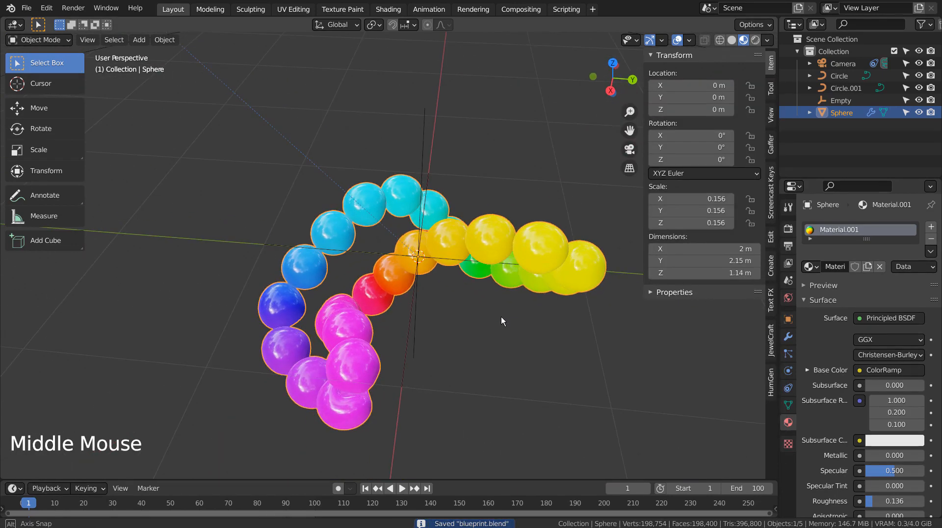
pyautogui.moveTo(677, 84); pyautogui.dragTo(939, 84)
pyautogui.hotkey('ctrl', 'z')
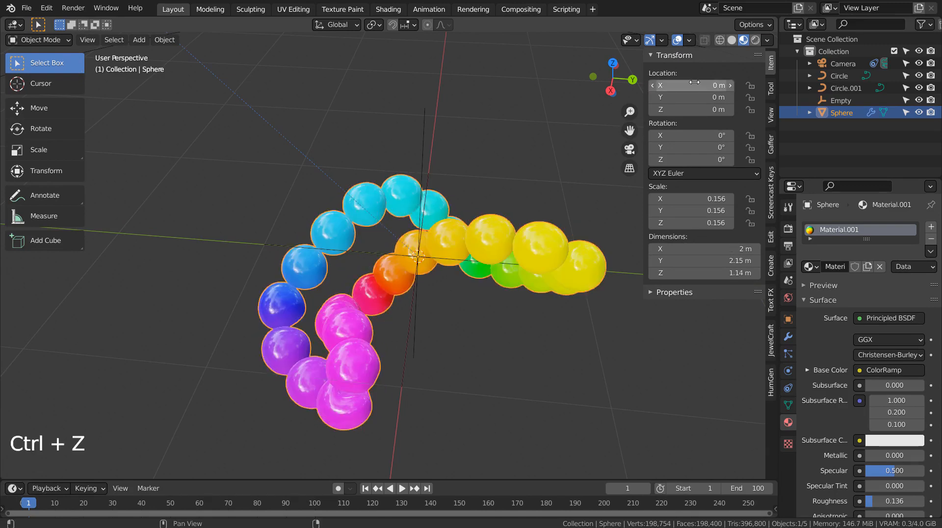
# Keyframe the bead string's location at X 0 m on frame 1 and at X 7.55 m on frame 100.
pyautogui.press('i')
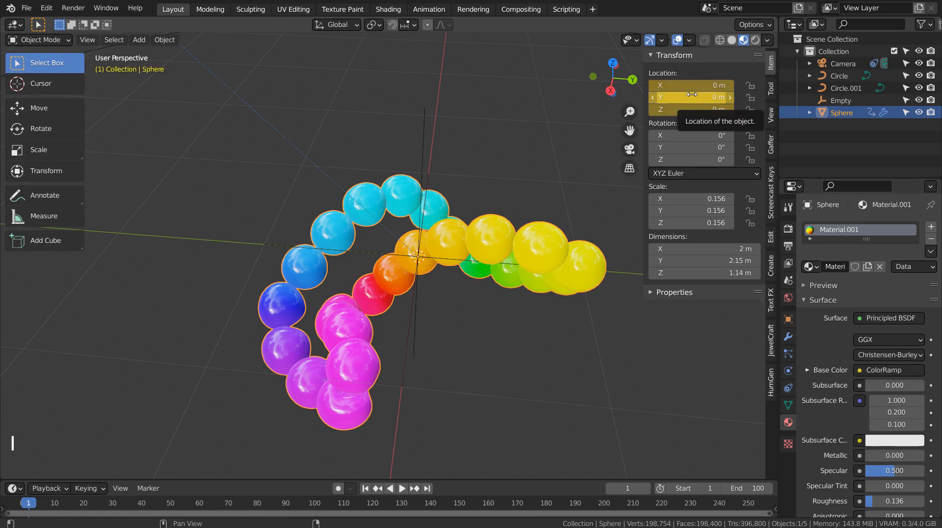
pyautogui.moveTo(463, 369); pyautogui.dragTo(430, 346, button='middle')
pyautogui.scroll(3, 522, 361)
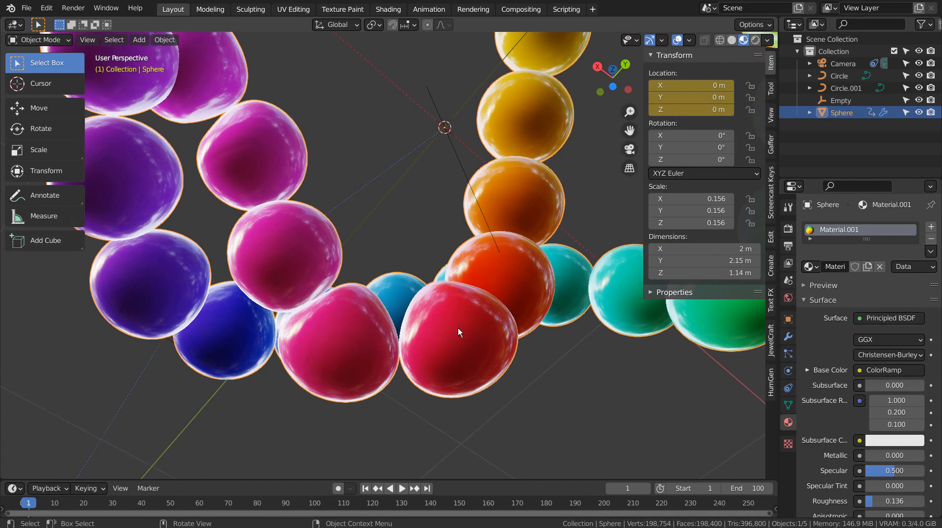
pyautogui.moveTo(370, 316); pyautogui.dragTo(422, 336, button='middle')
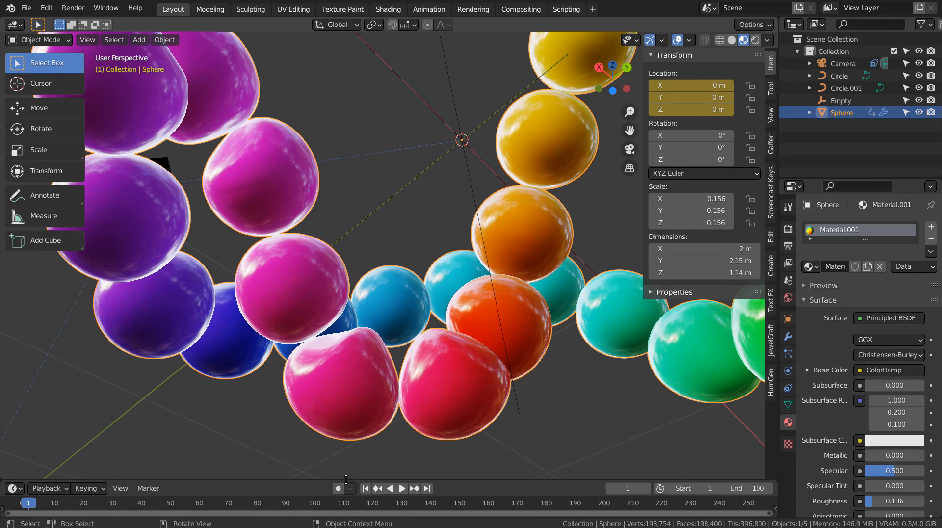
pyautogui.click(316, 500)
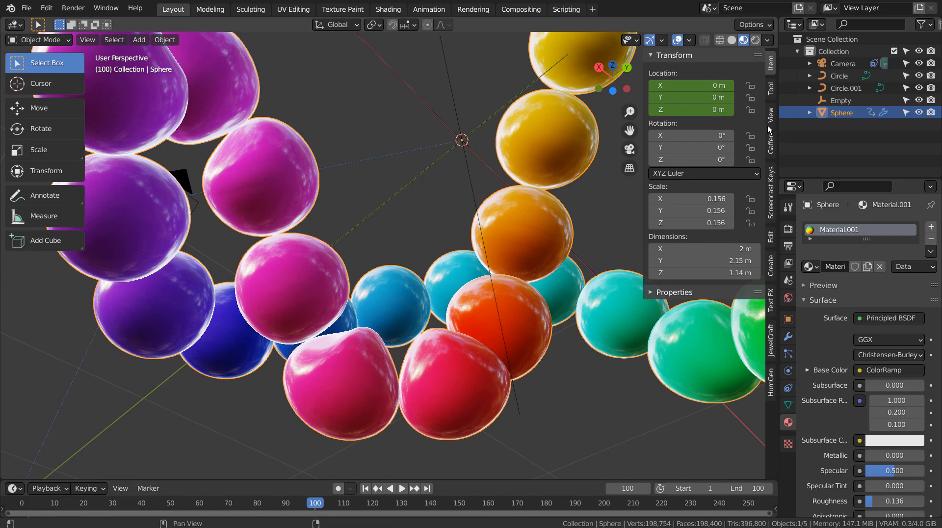
pyautogui.moveTo(662, 86); pyautogui.dragTo(817, 86)
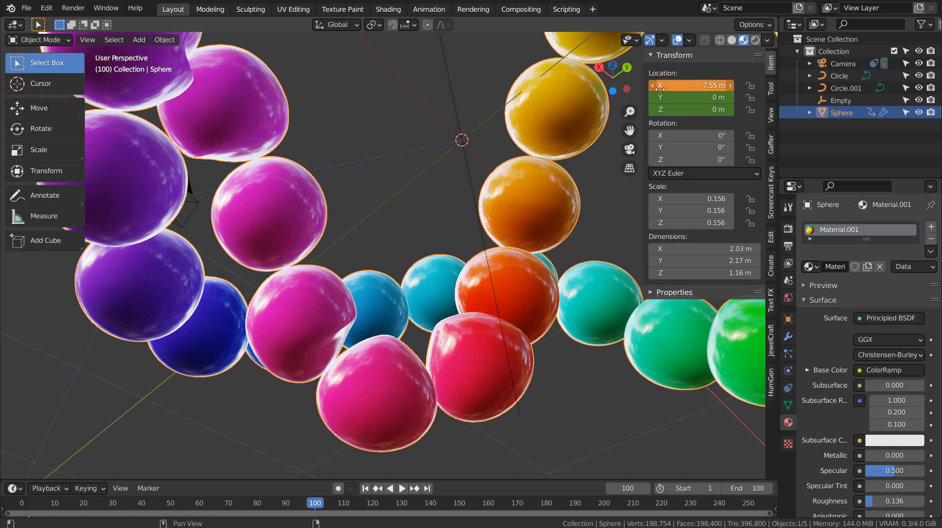
pyautogui.press('i')
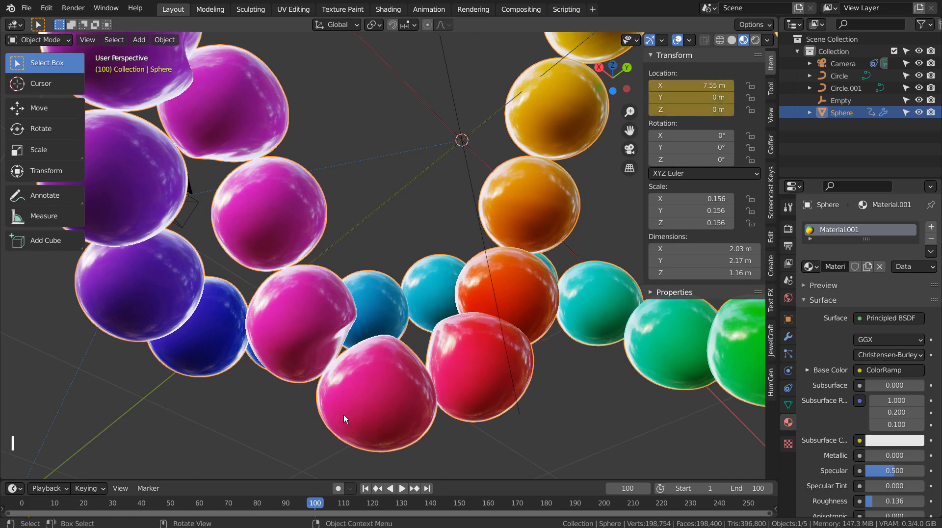
# Preview the bead string's travel by jumping to a middle frame and playing the animation.
pyautogui.click(196, 502)
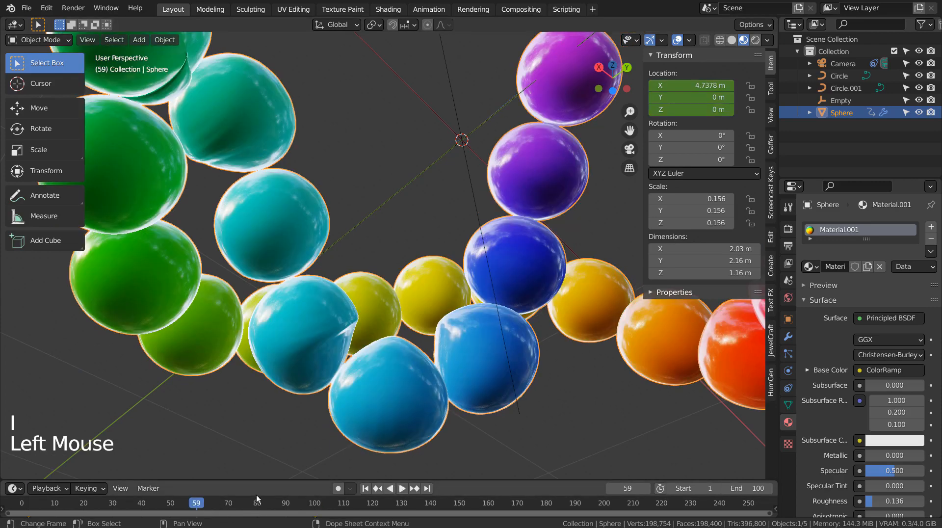
pyautogui.click(402, 488)
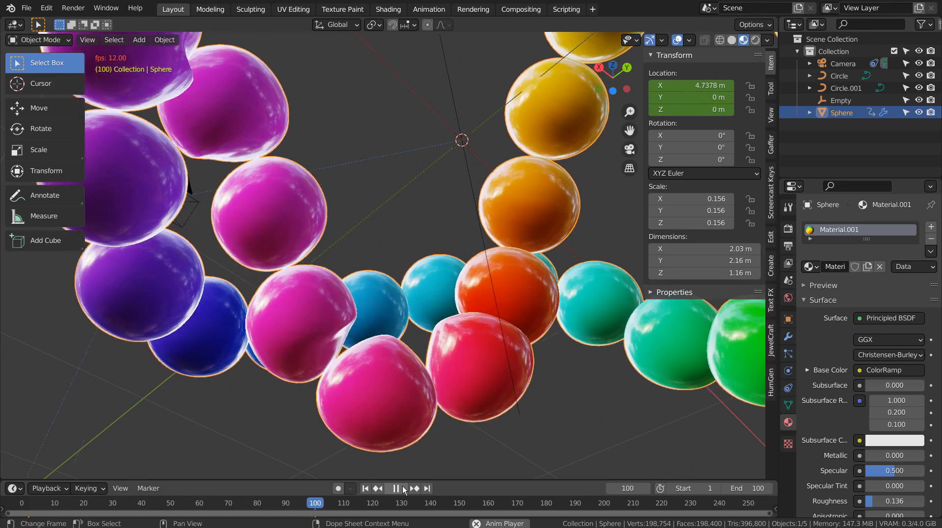
pyautogui.click(400, 488)
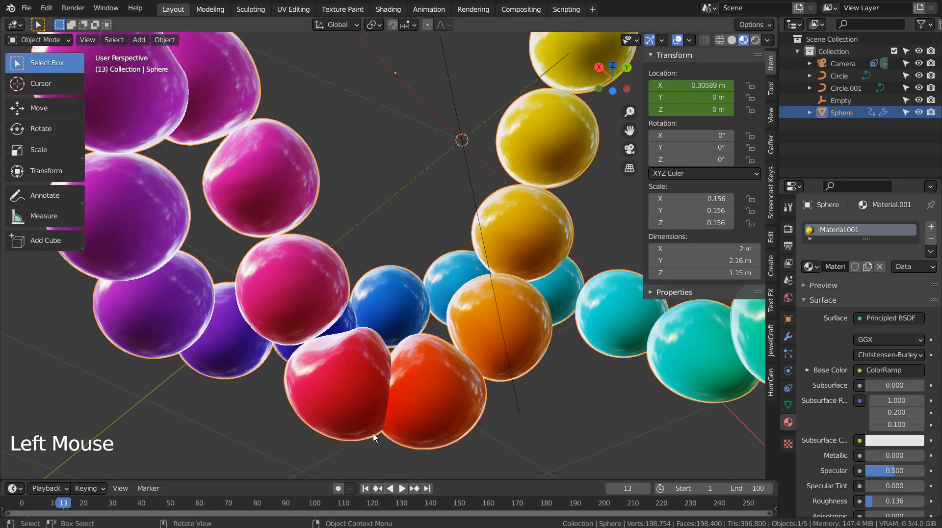
# Apply linear extrapolation to the bead string's animation channels in the Animation workspace, and return to Layout.
pyautogui.click(429, 8)
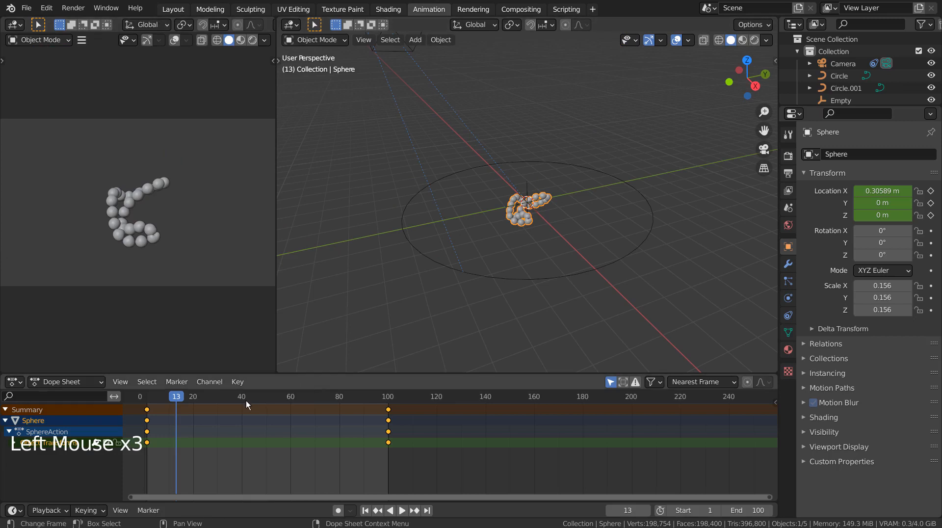
pyautogui.click(199, 383)
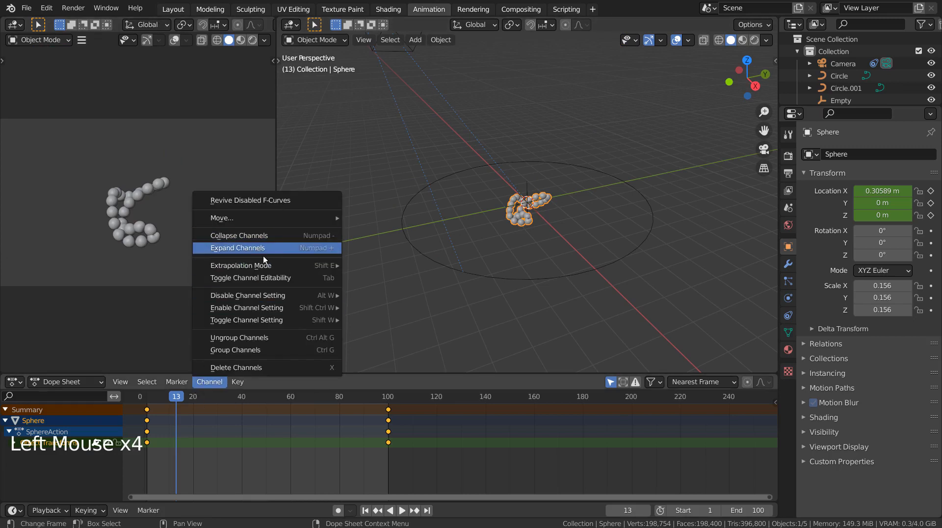
pyautogui.moveTo(273, 265)
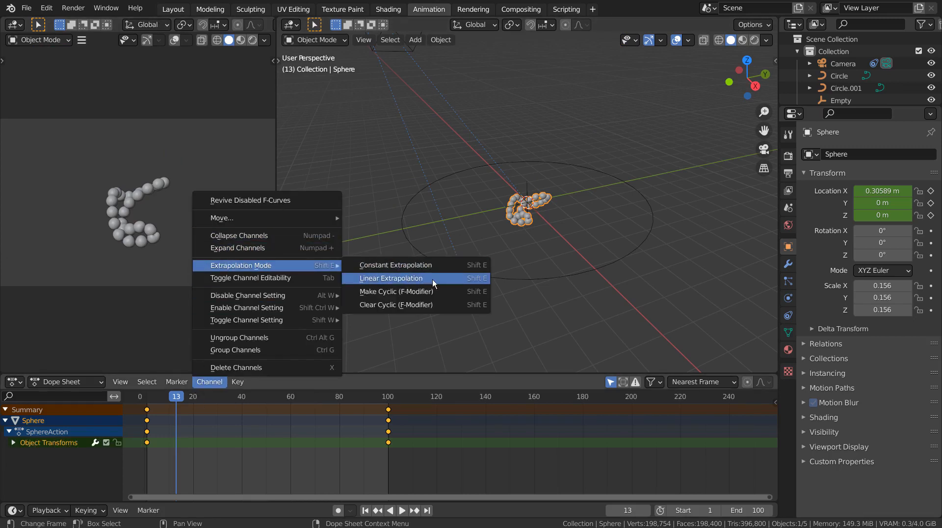
pyautogui.click(455, 279)
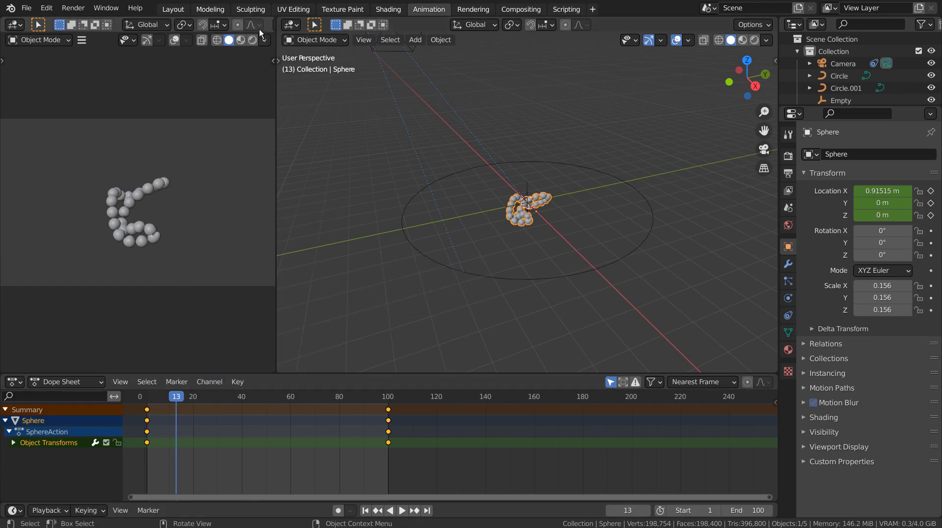
pyautogui.click(180, 12)
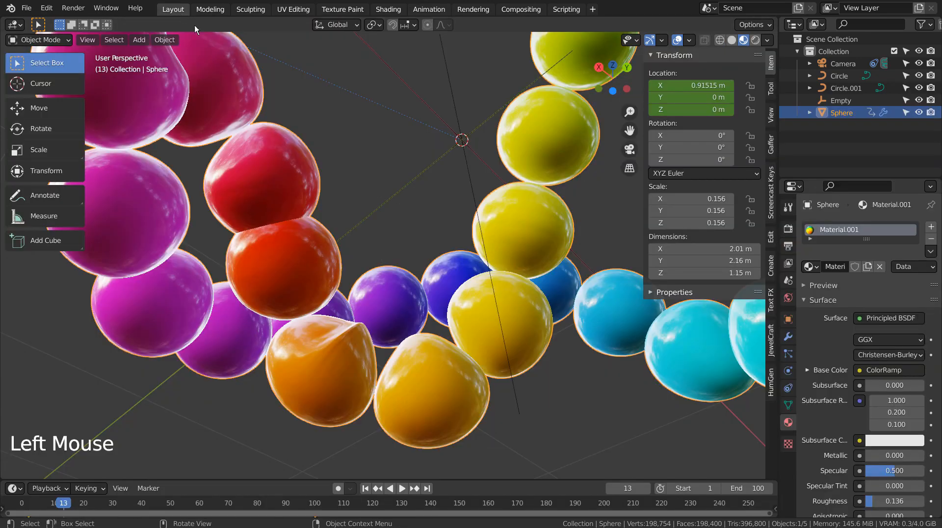
# Play the animation from the start, check it through the camera, and return to frame 1.
pyautogui.click(401, 488)
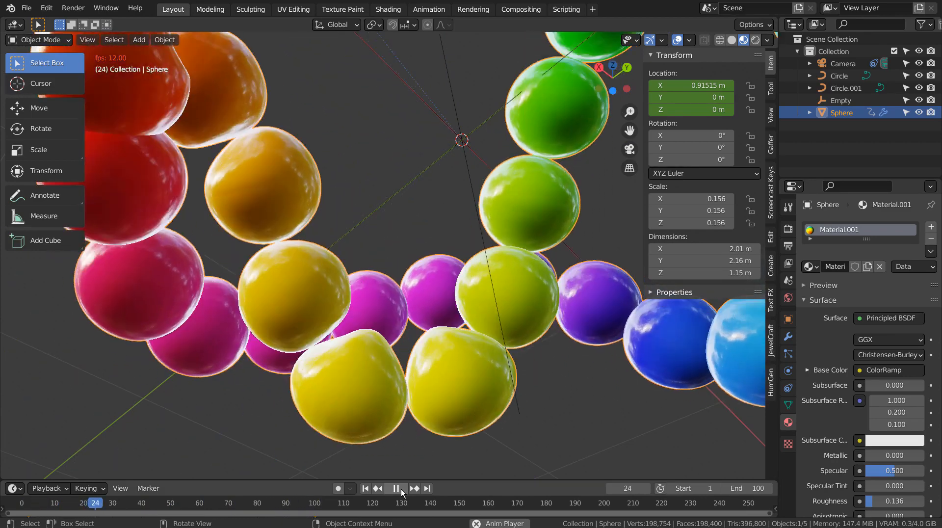
pyautogui.click(365, 488)
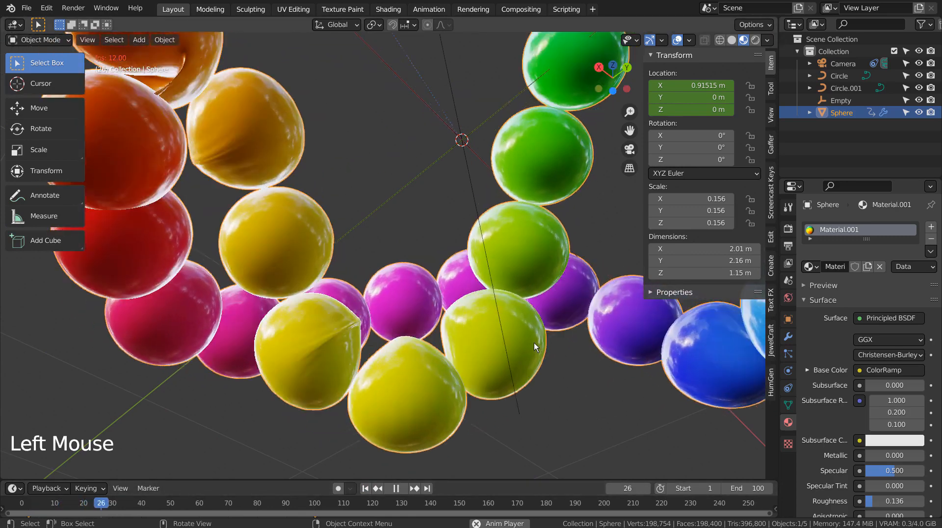
pyautogui.press('KP_0')
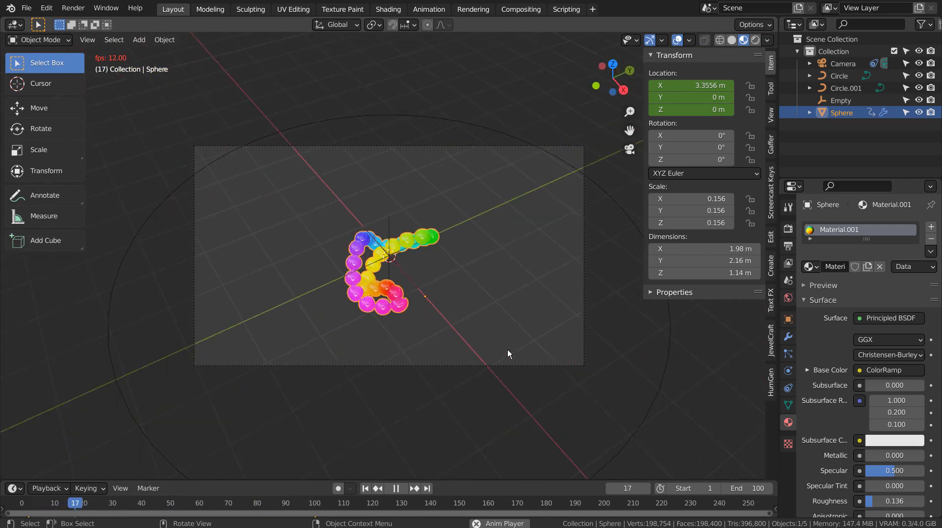
pyautogui.click(395, 488)
pyautogui.click(364, 488)
pyautogui.scroll(3, 486, 378)
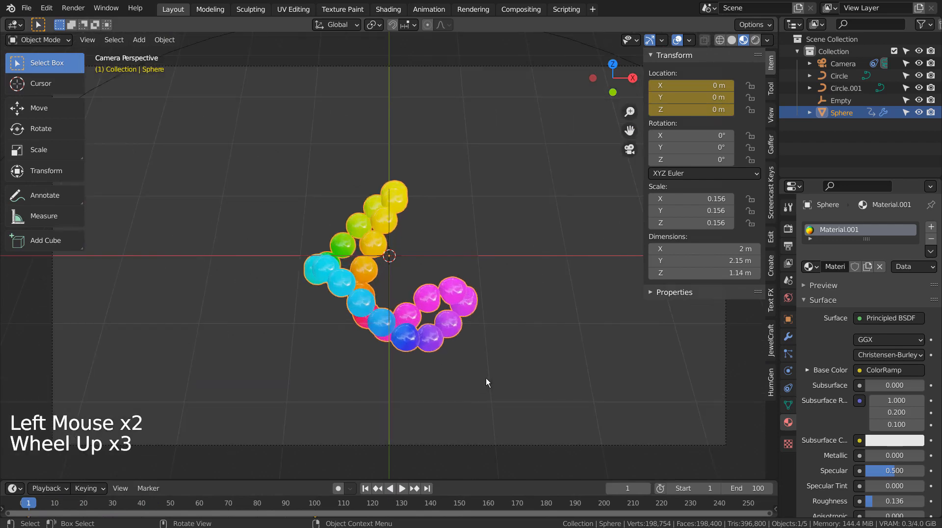
# Add a mesh plane at the origin and scale it up to about 5.614 as a floor.
pyautogui.hotkey('shift', 'a')
pyautogui.moveTo(517, 268)
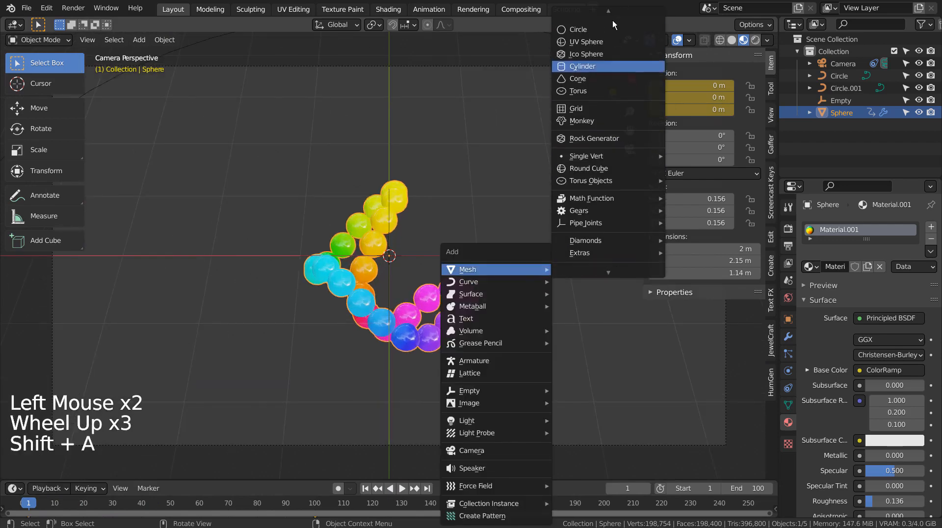
pyautogui.click(599, 23)
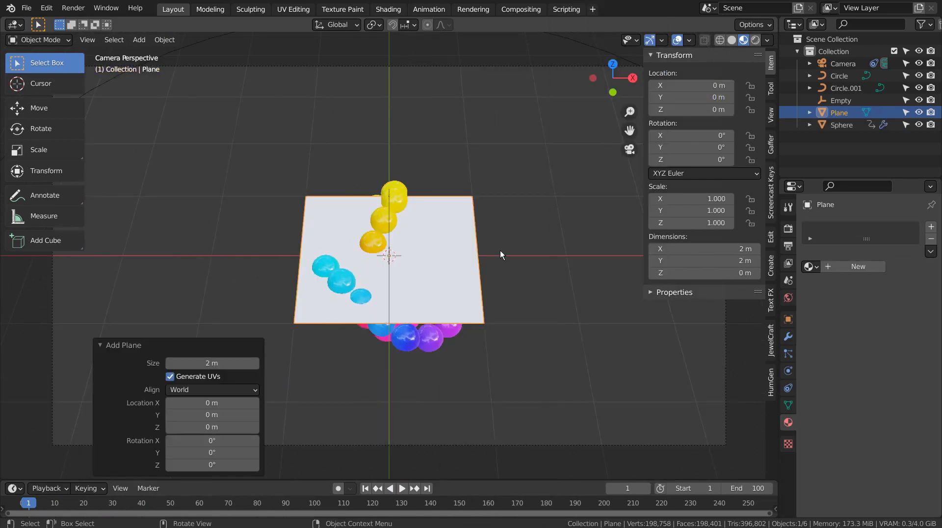
pyautogui.press('s')
pyautogui.click(338, 259)
pyautogui.moveTo(339, 259); pyautogui.dragTo(411, 296, button='middle')
pyautogui.scroll(-3, 411, 297)
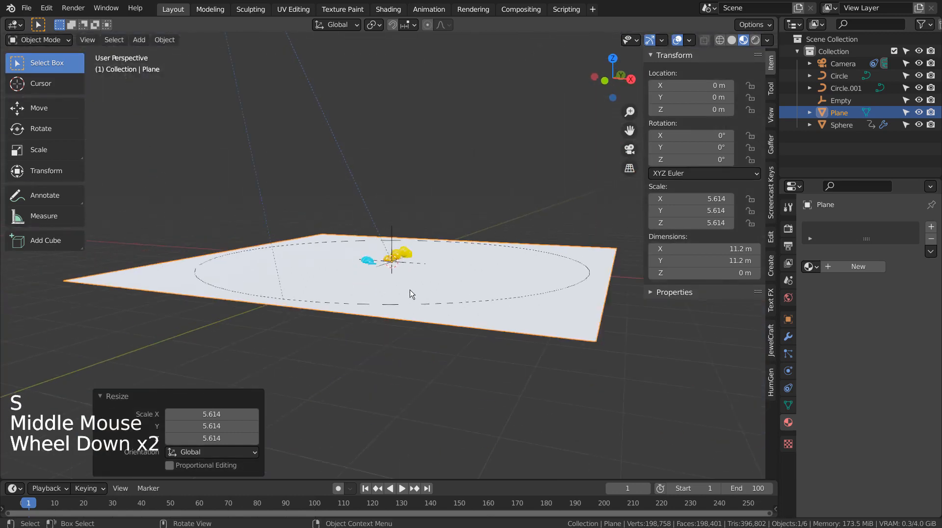
# Lower the plane along Z to about -1.75 m, beneath the beads, and return to the camera view.
pyautogui.press('g')
pyautogui.press('z')
pyautogui.click(420, 339)
pyautogui.press('KP_0')
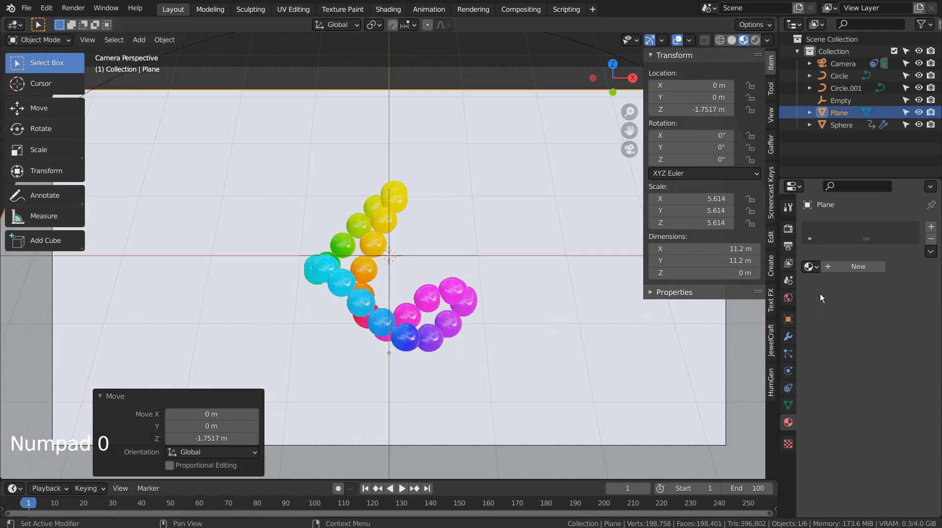
# Give the plane a new material with a brighter white Base Color, Metallic 0.950 and Roughness 0.145.
pyautogui.click(866, 266)
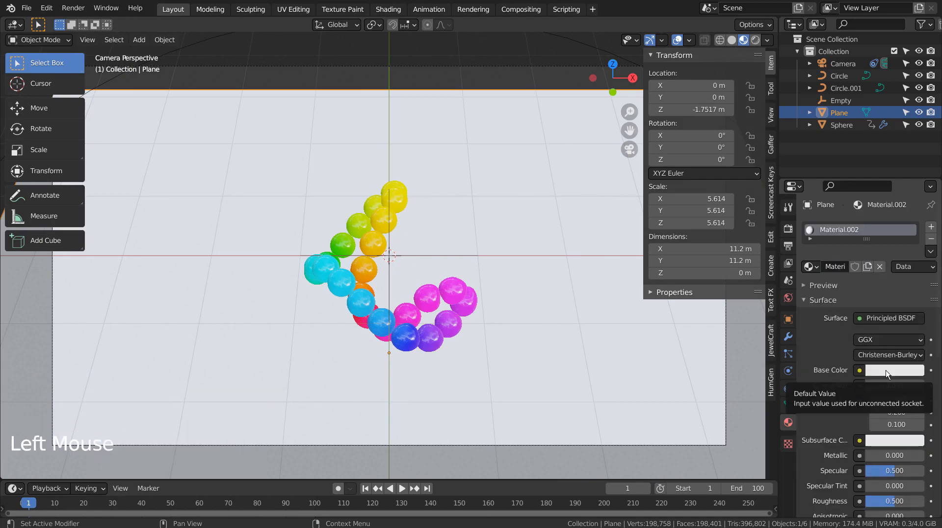
pyautogui.click(886, 372)
pyautogui.moveTo(916, 205); pyautogui.dragTo(915, 196)
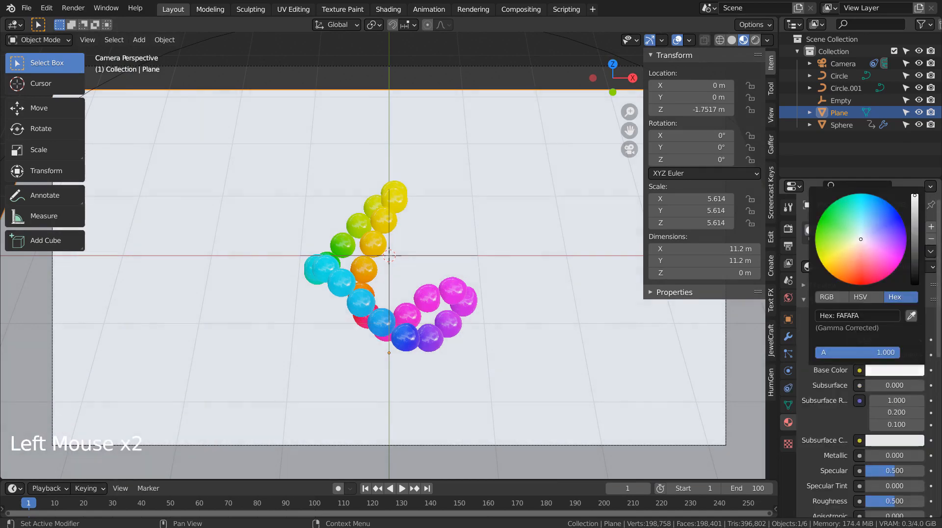
pyautogui.moveTo(878, 457); pyautogui.dragTo(920, 455)
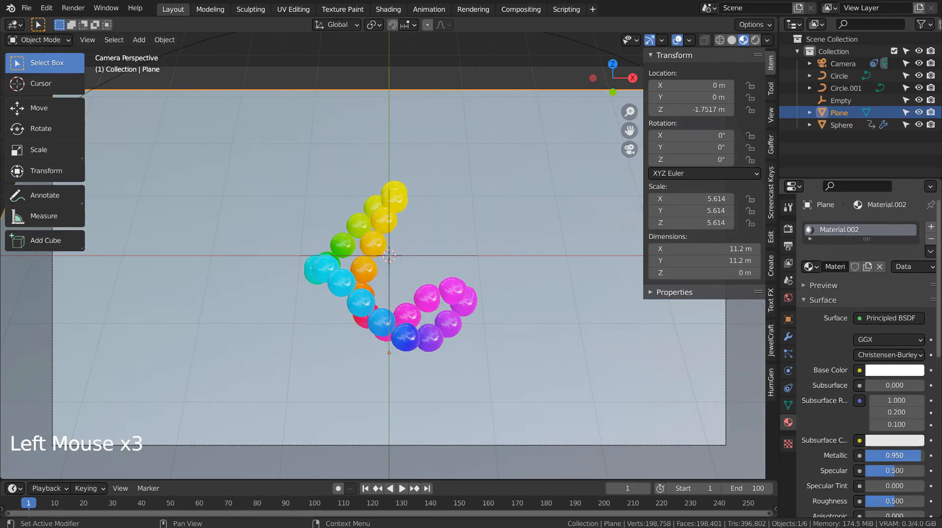
pyautogui.moveTo(891, 504); pyautogui.dragTo(875, 503)
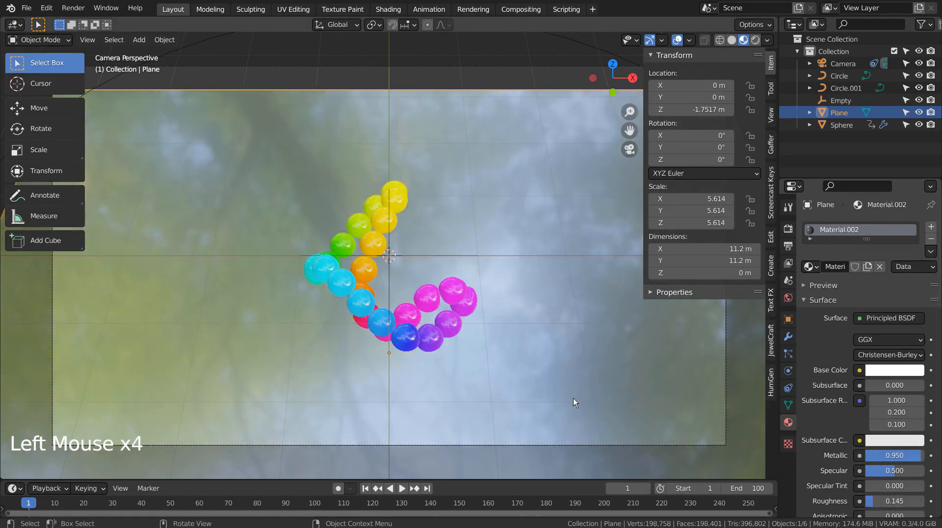
# Set the camera's Focal Length to 93 mm and its vertical Shift to -0.030.
pyautogui.click(837, 62)
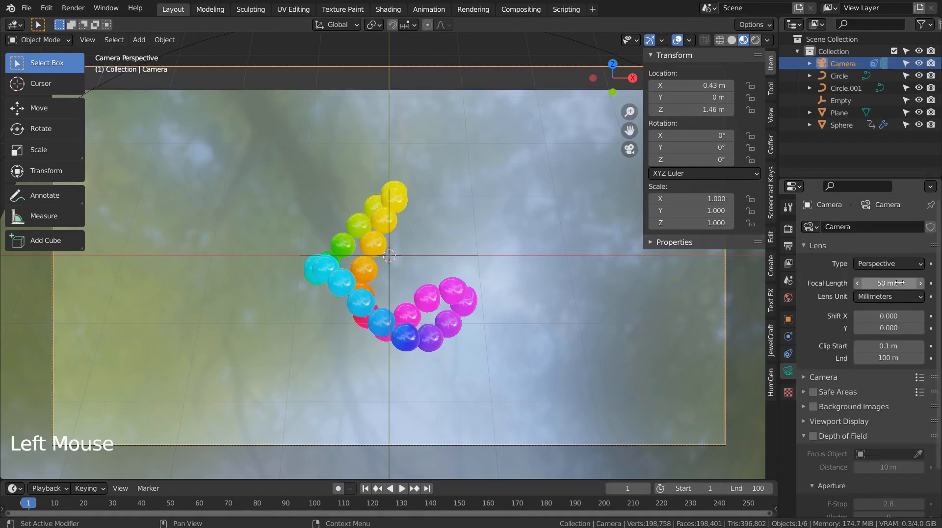
pyautogui.moveTo(893, 283); pyautogui.dragTo(917, 283)
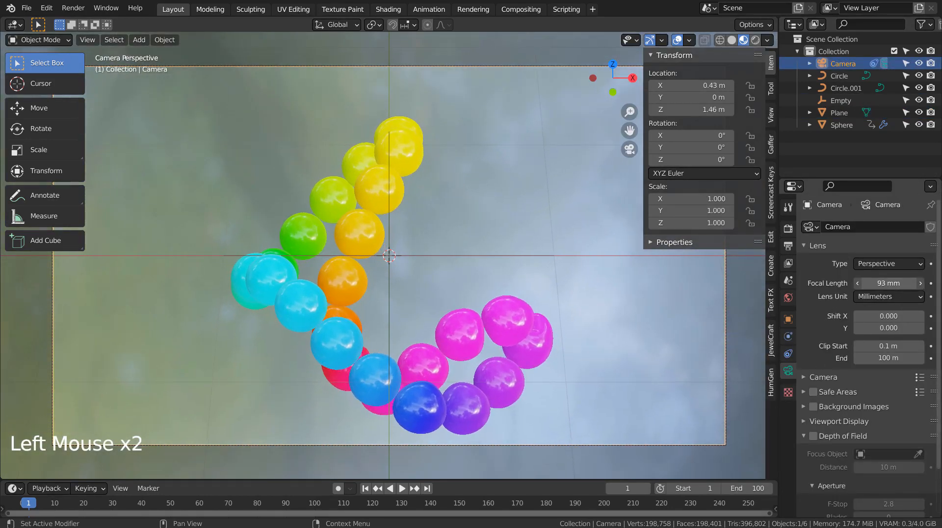
pyautogui.moveTo(888, 327); pyautogui.dragTo(875, 328)
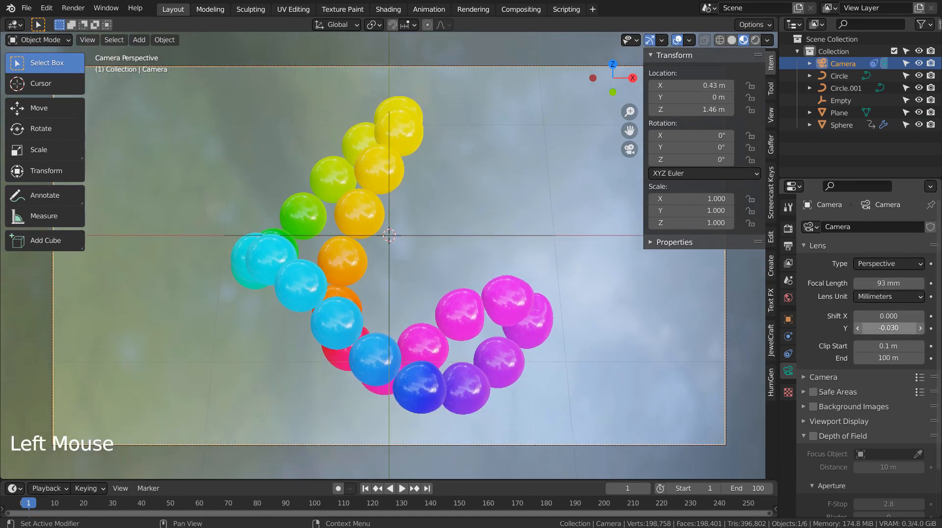